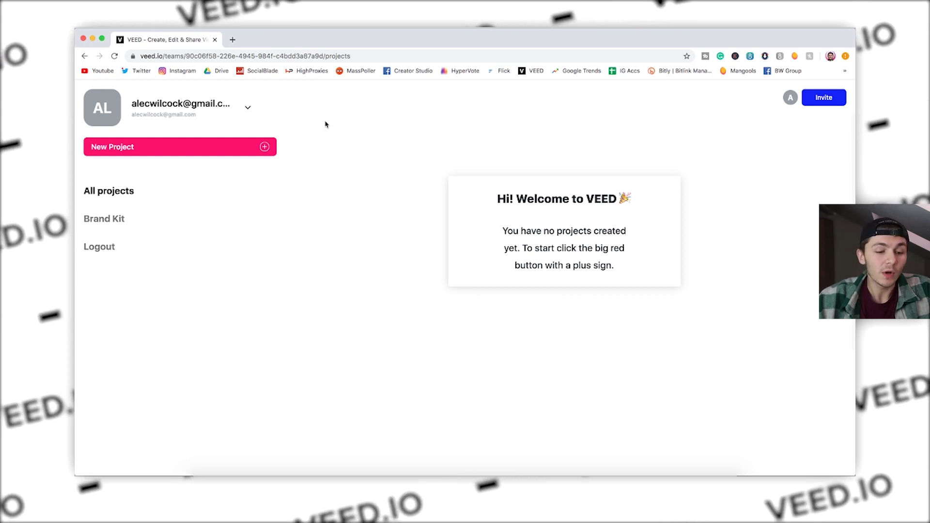
Step: Create a new project and upload Veed Test Video.mp4 as an 8-second clip
click(167, 154)
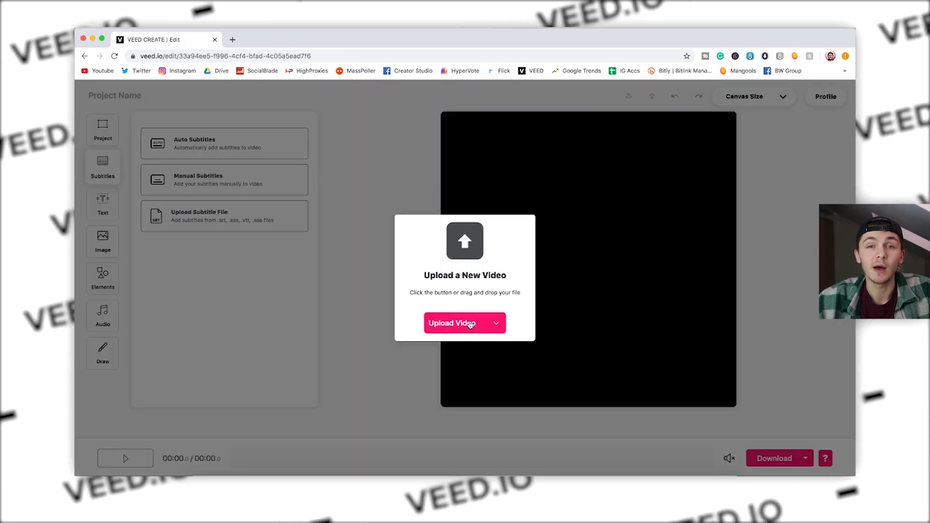
click(470, 324)
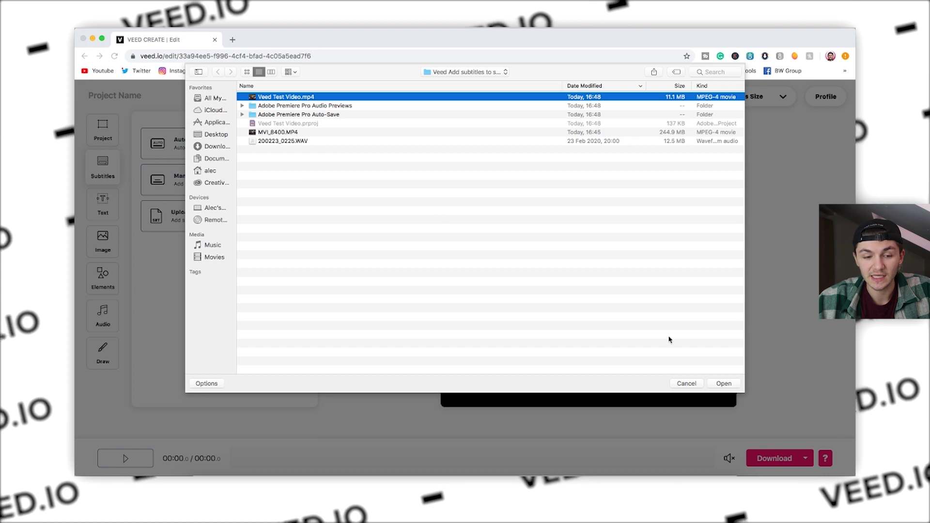
click(722, 384)
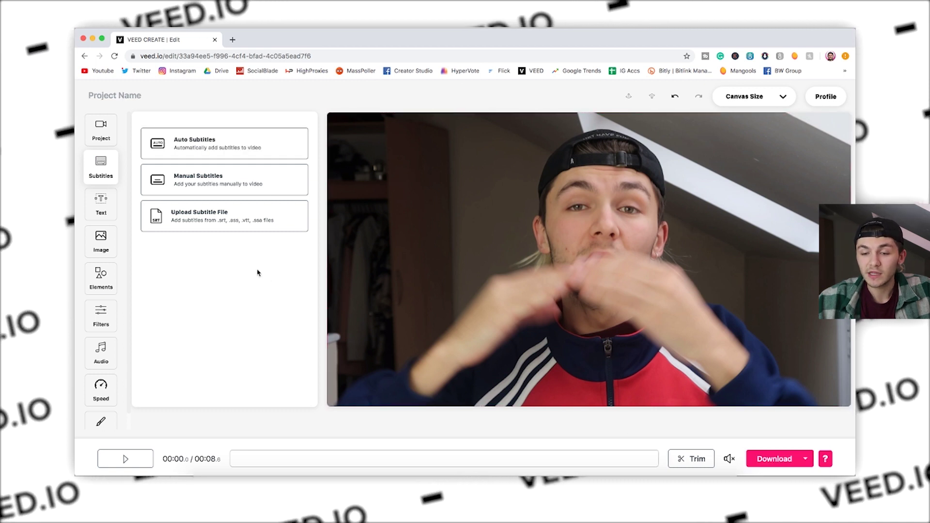
Step: Set the canvas size to TW & FB Portrait, trying Square first
click(783, 99)
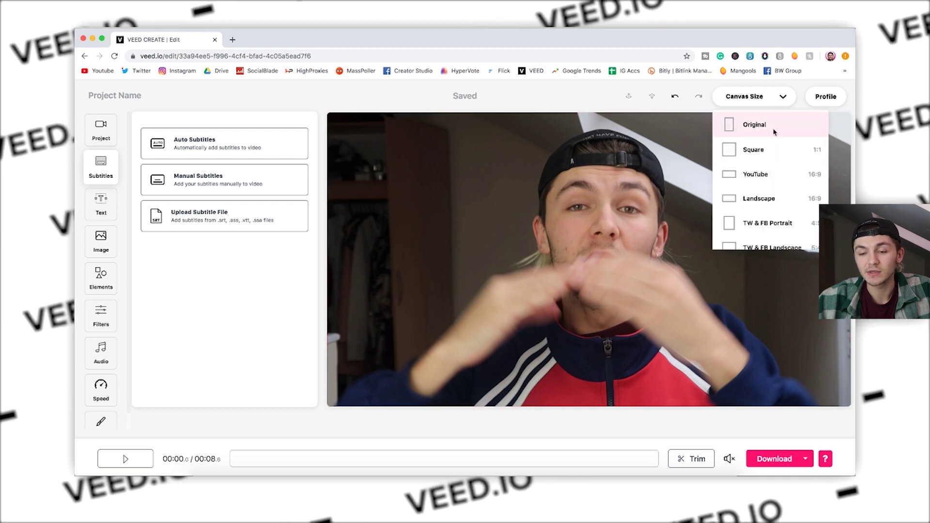
click(773, 147)
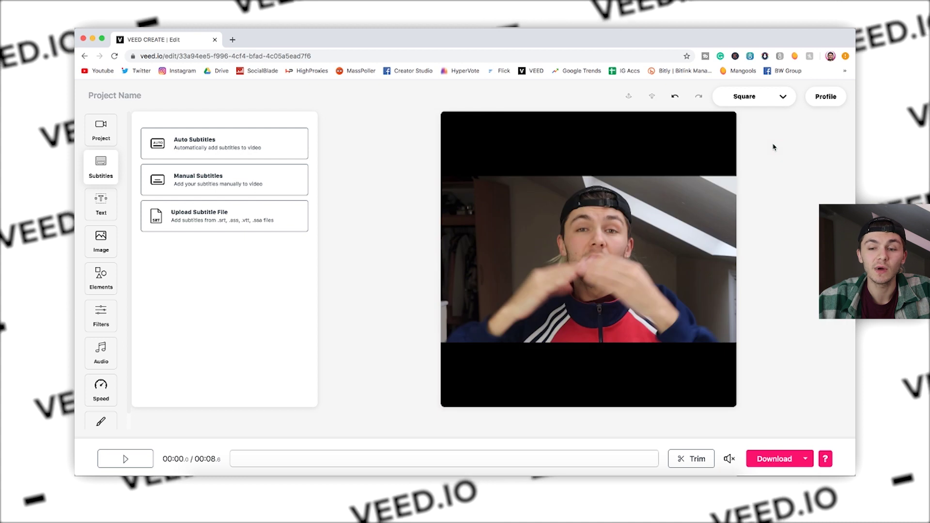
click(776, 103)
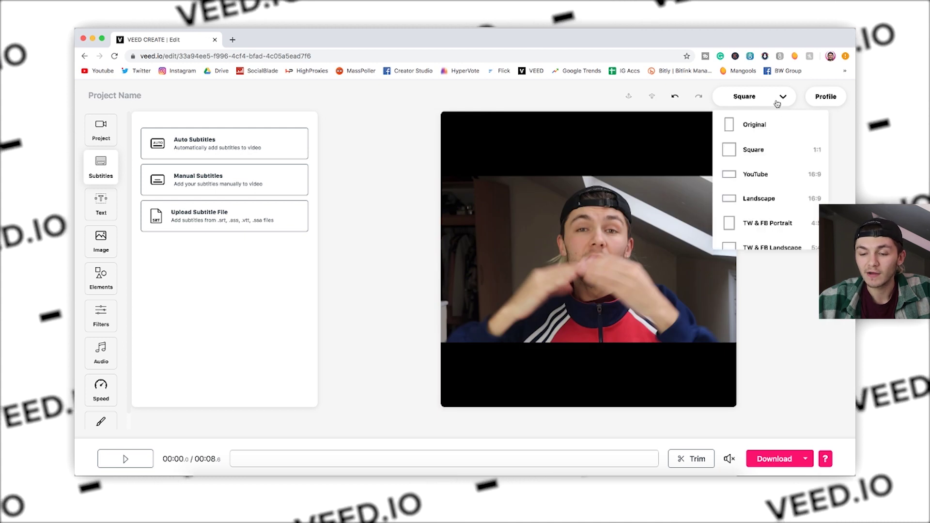
click(770, 224)
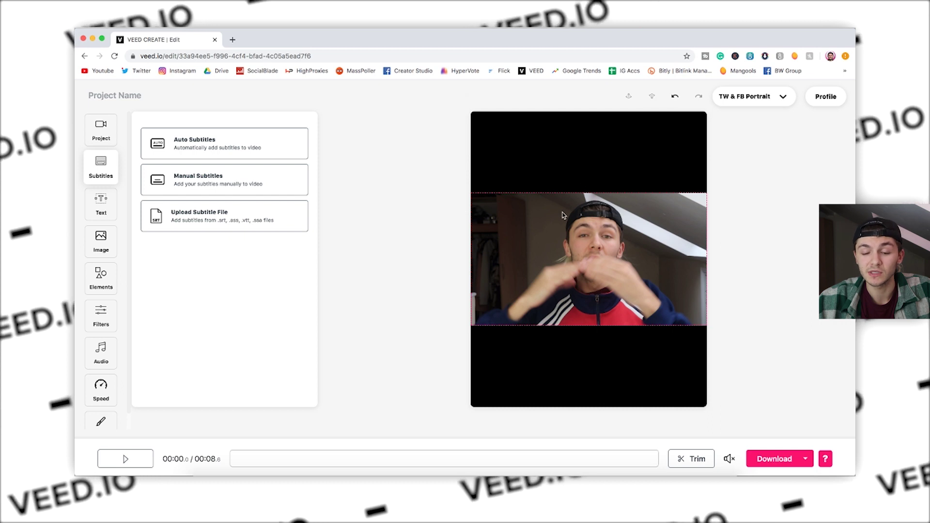
Step: Enlarge the video slightly and re-centre it in the portrait frame
click(570, 231)
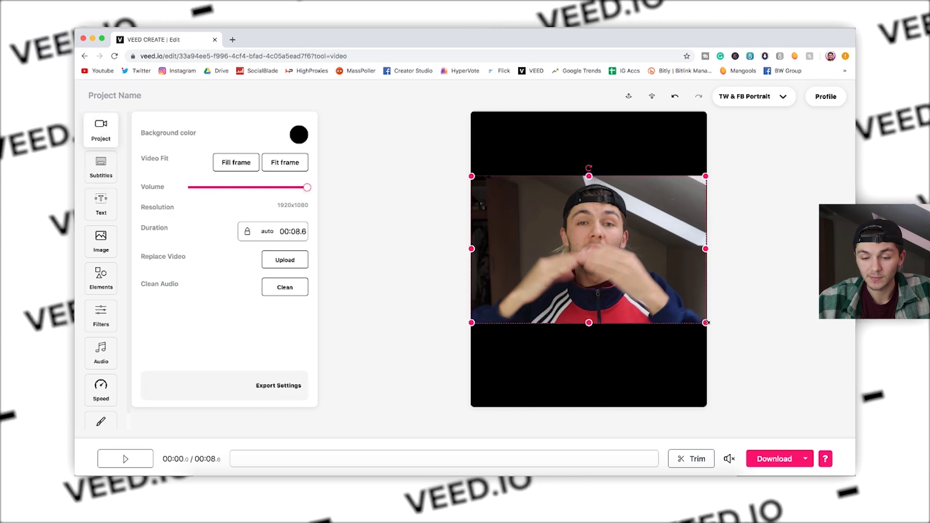
drag(710, 325, 753, 348)
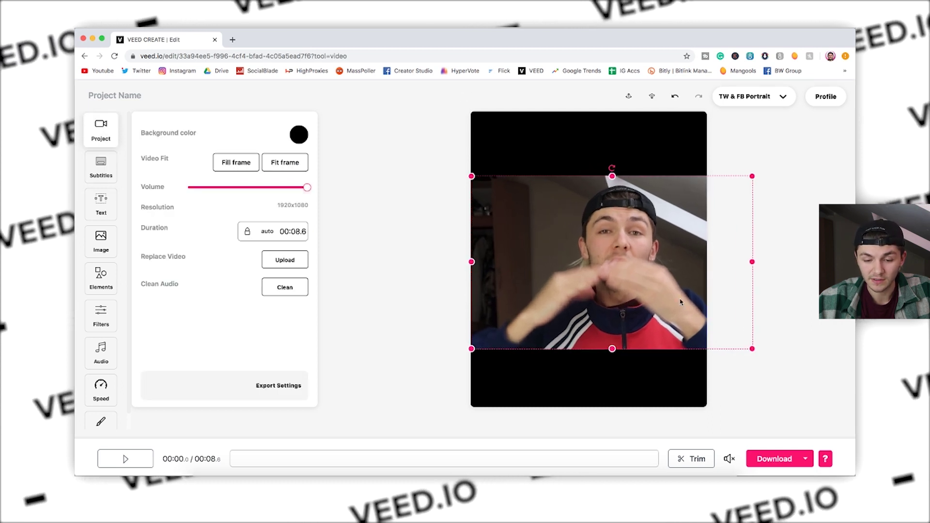
drag(681, 302, 662, 298)
click(781, 276)
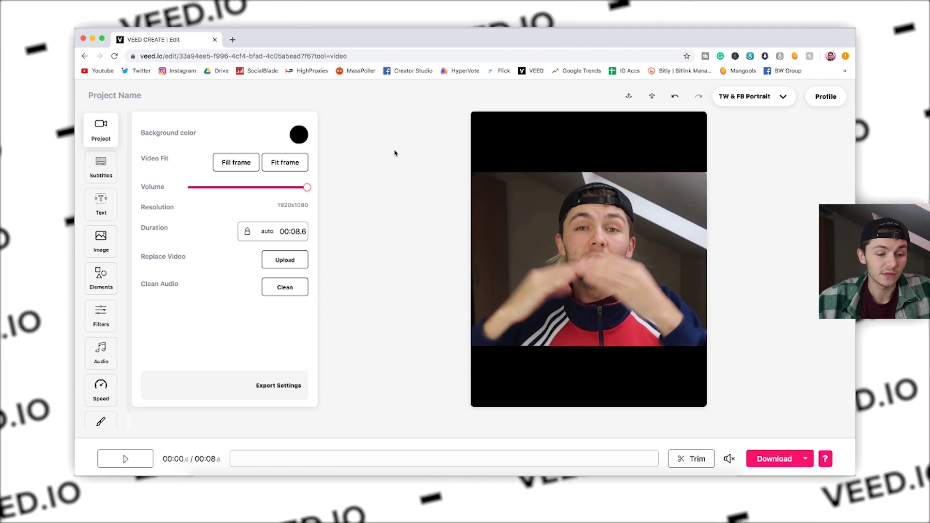
click(99, 171)
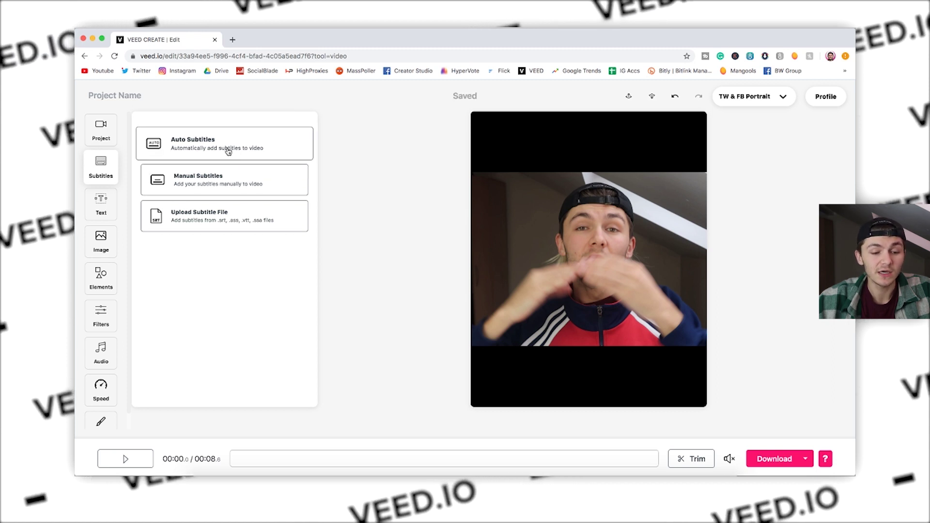
Step: Auto-generate subtitles in English (United States), producing three timed caption lines for the clip
click(245, 145)
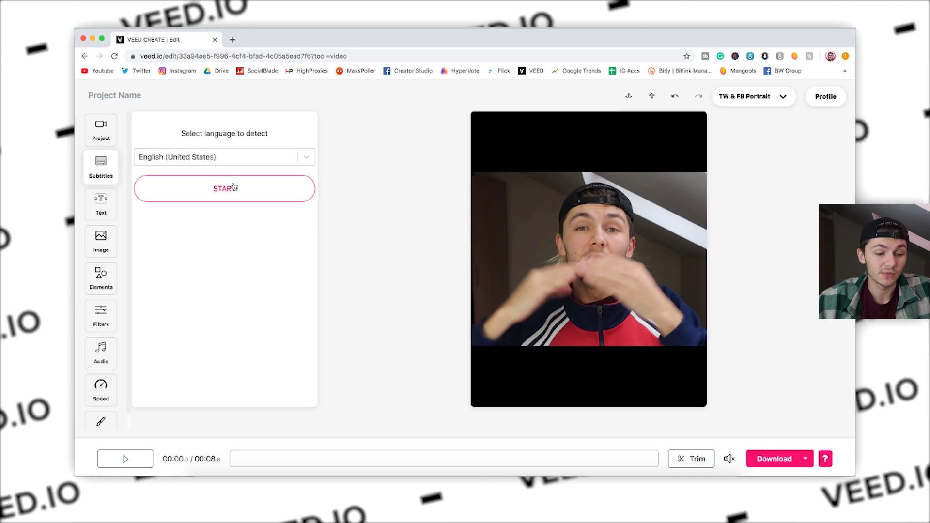
click(307, 157)
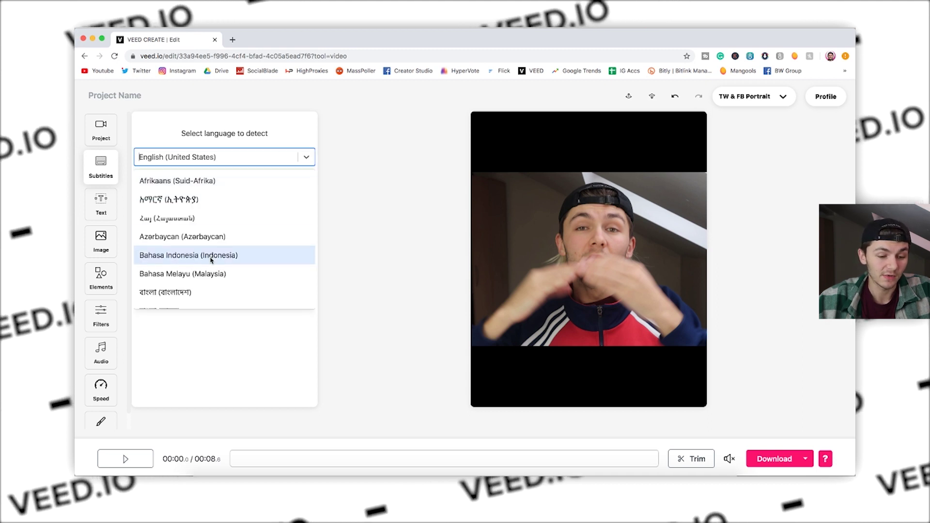
scroll(211, 256, down, 5)
scroll(211, 257, down, 1)
scroll(211, 260, down, 2)
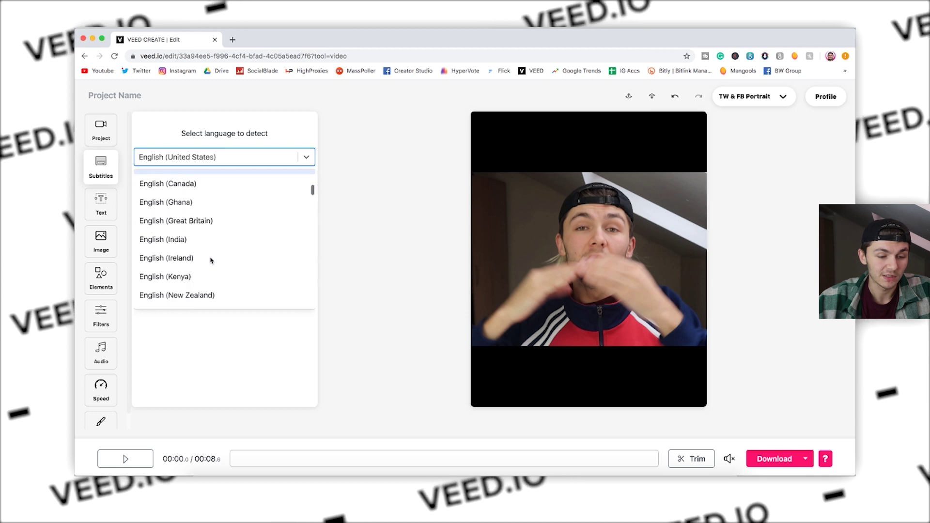
click(187, 378)
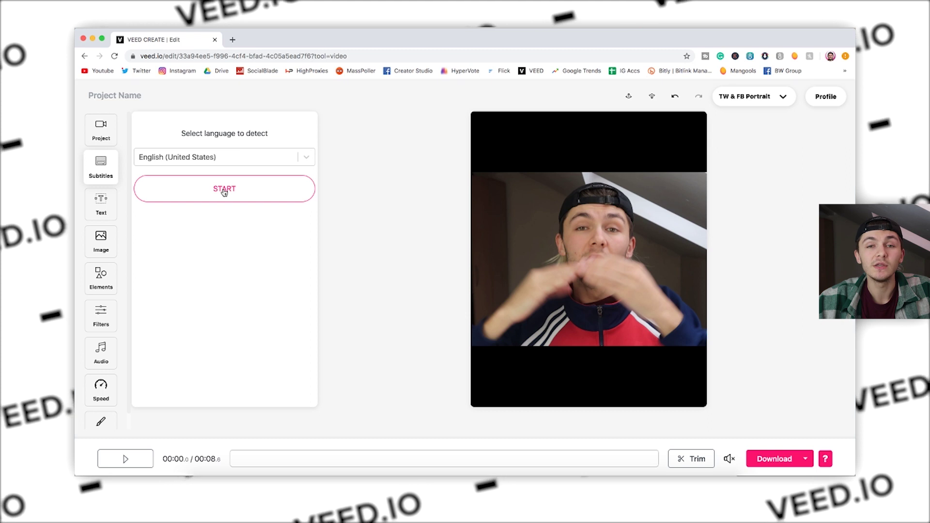
click(224, 189)
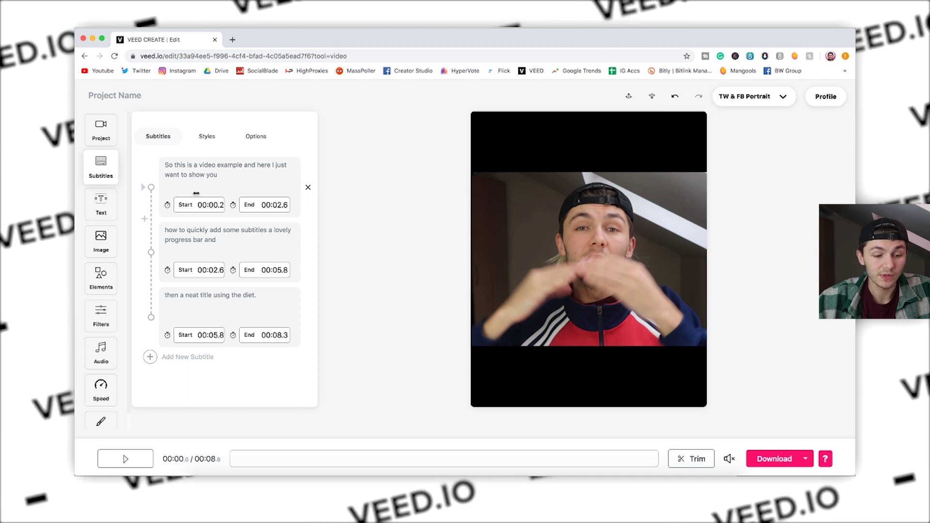
Step: Start the first caption at 00:00.0, lower it slightly, and preview playback
click(168, 205)
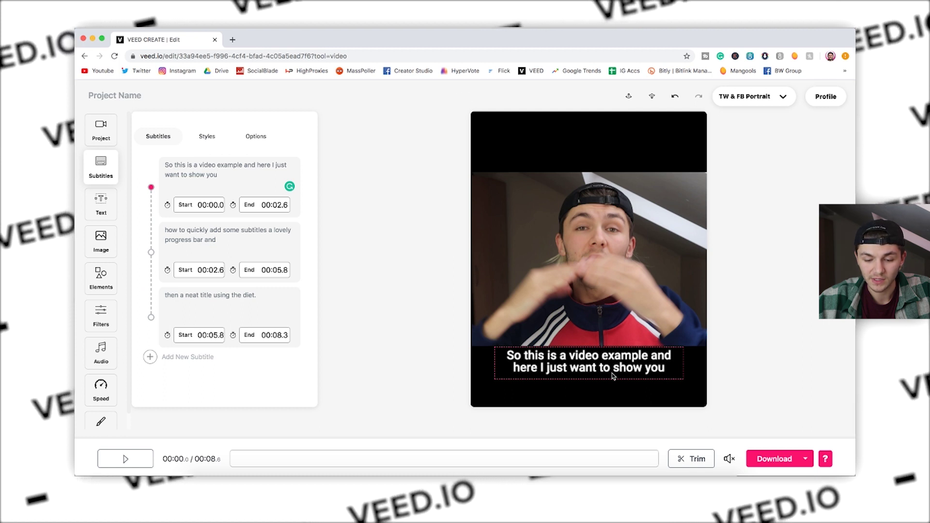
drag(612, 376, 614, 370)
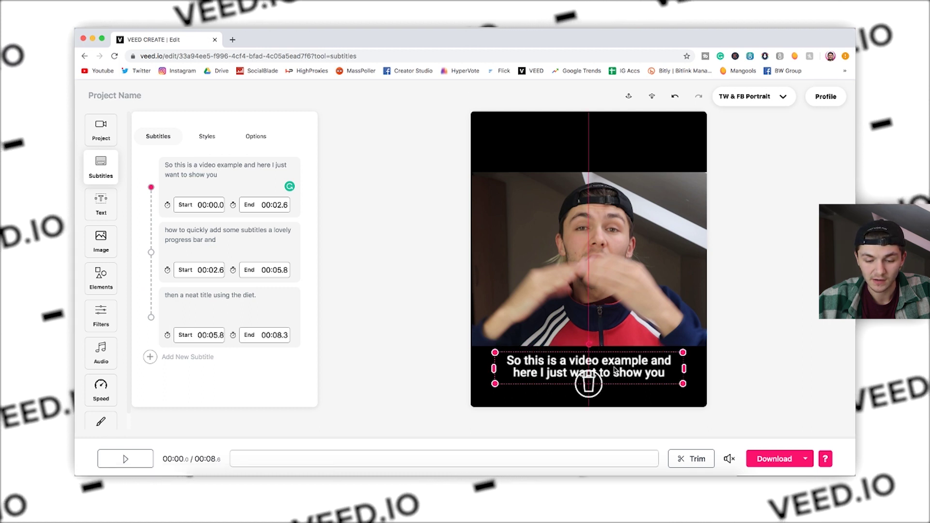
drag(614, 370, 614, 375)
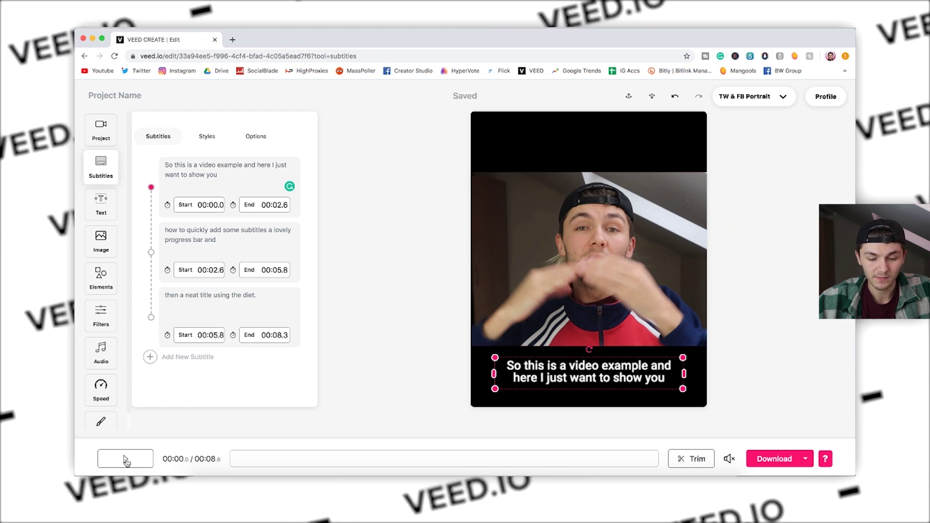
click(125, 459)
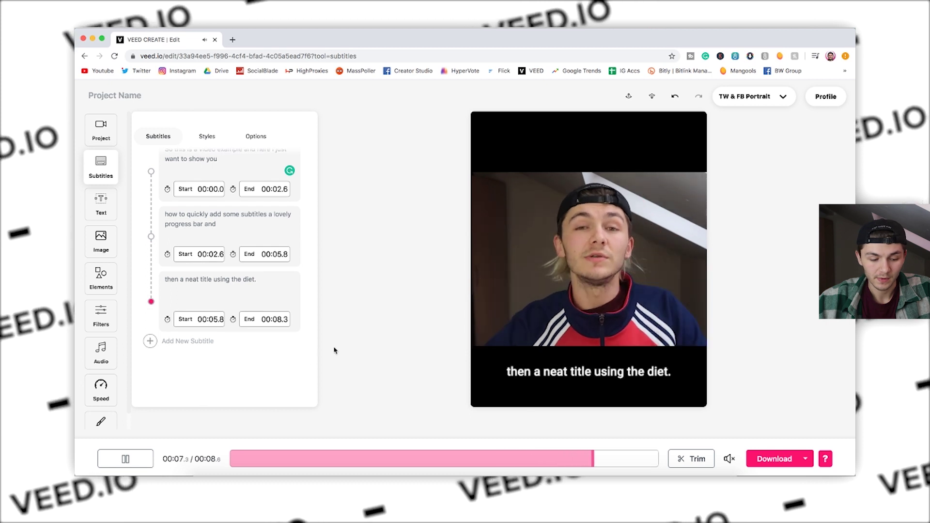
click(146, 458)
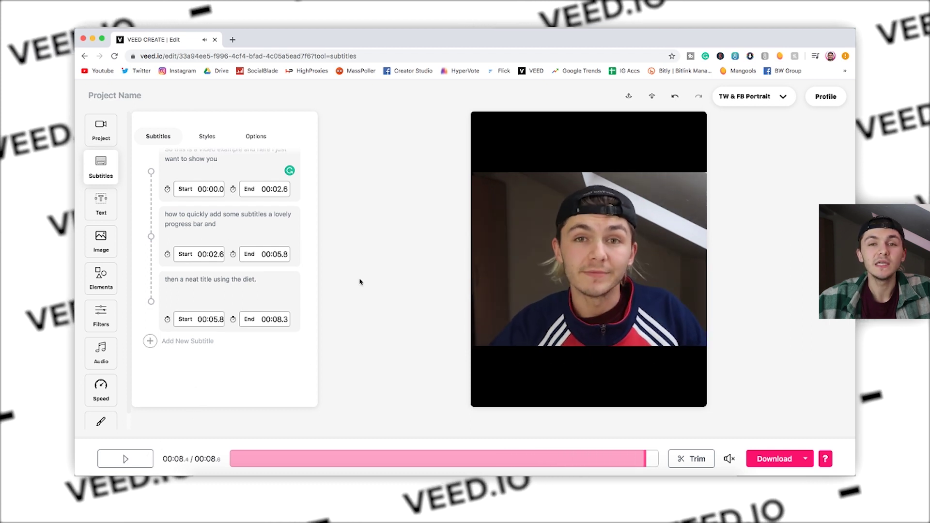
Step: Put a comma after 'subtitles' in line two and replace 'the diet.' with 'veed.io'
scroll(209, 231, up, 1)
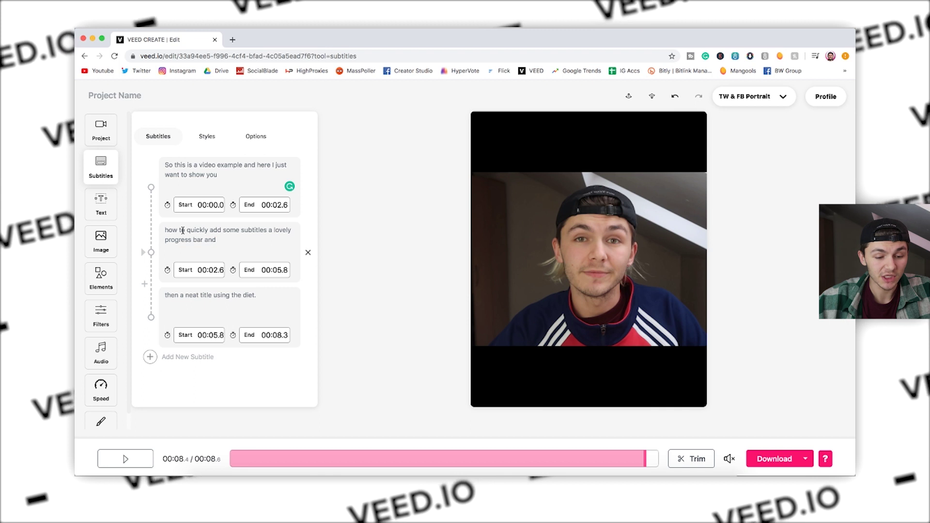
click(270, 230)
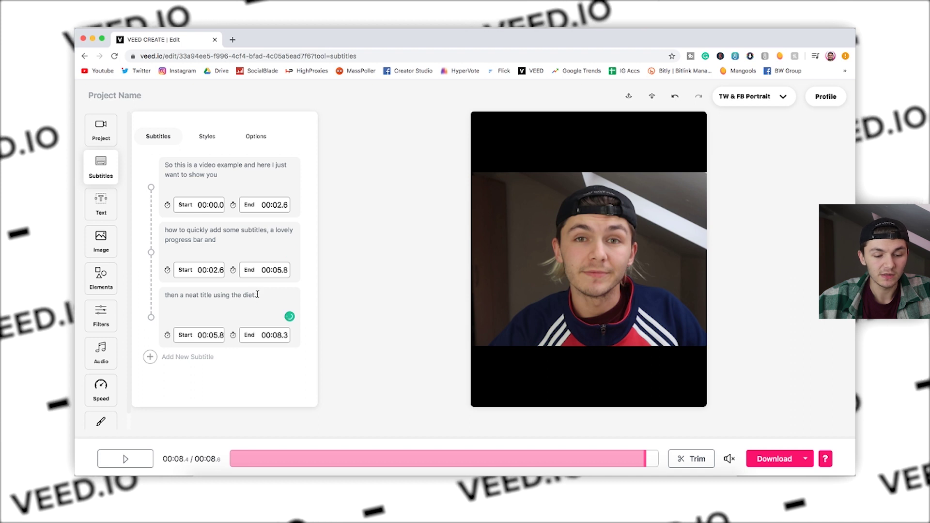
drag(237, 294, 231, 294)
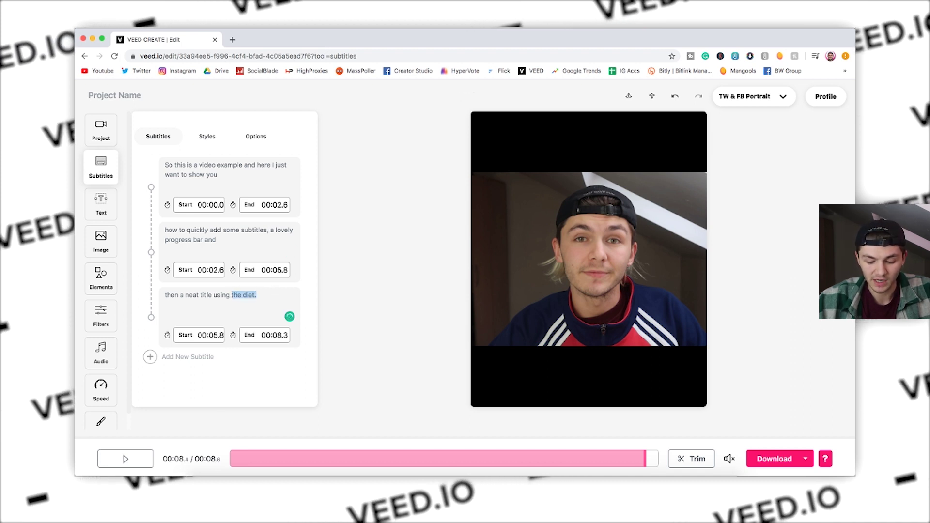
text(veed.io)
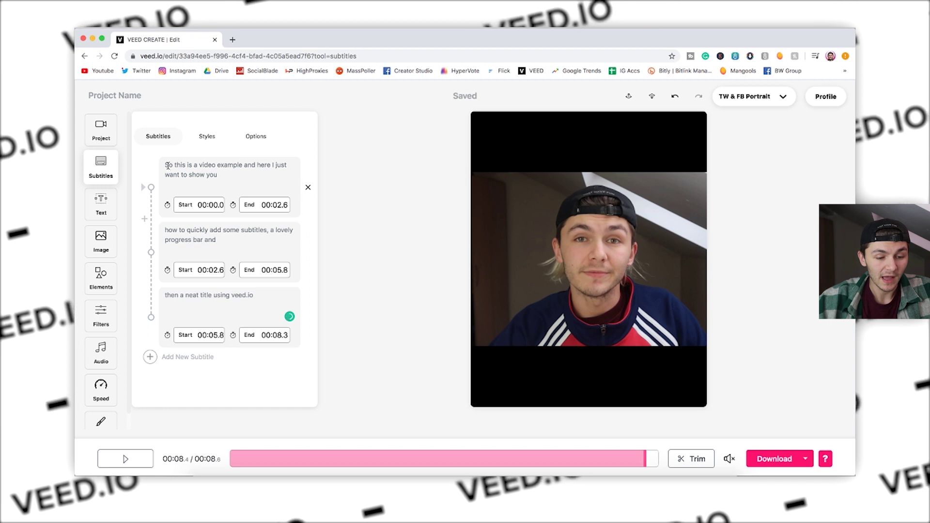
Step: Browse the caption style presets at the first subtitle's position, leaving the style unchanged
click(208, 138)
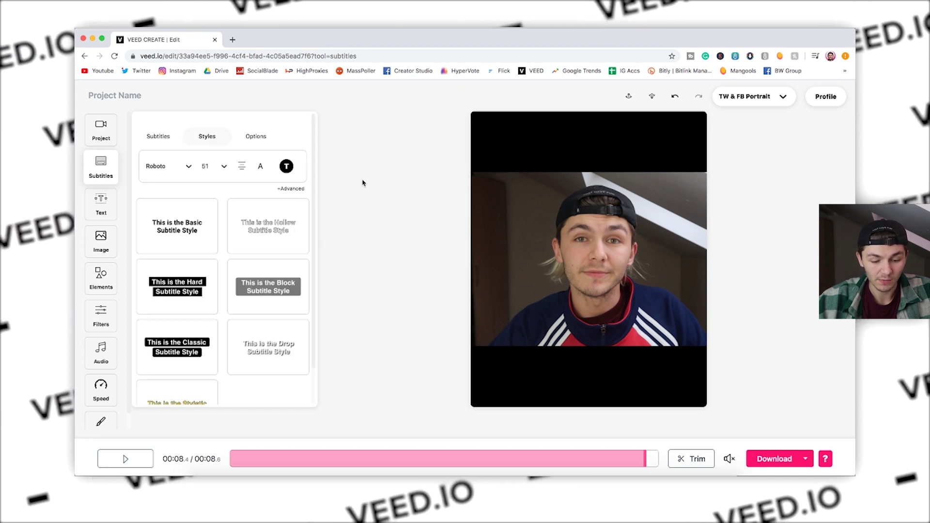
click(326, 458)
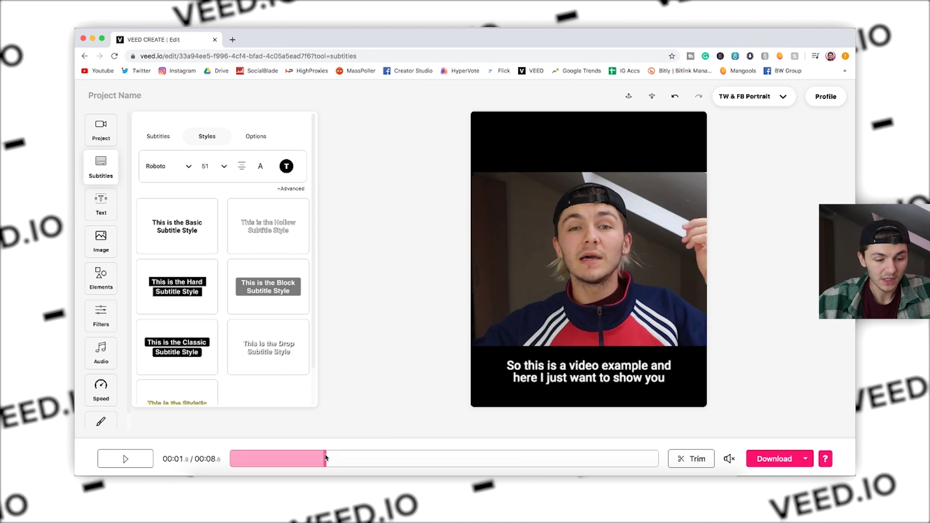
scroll(226, 271, down, 1)
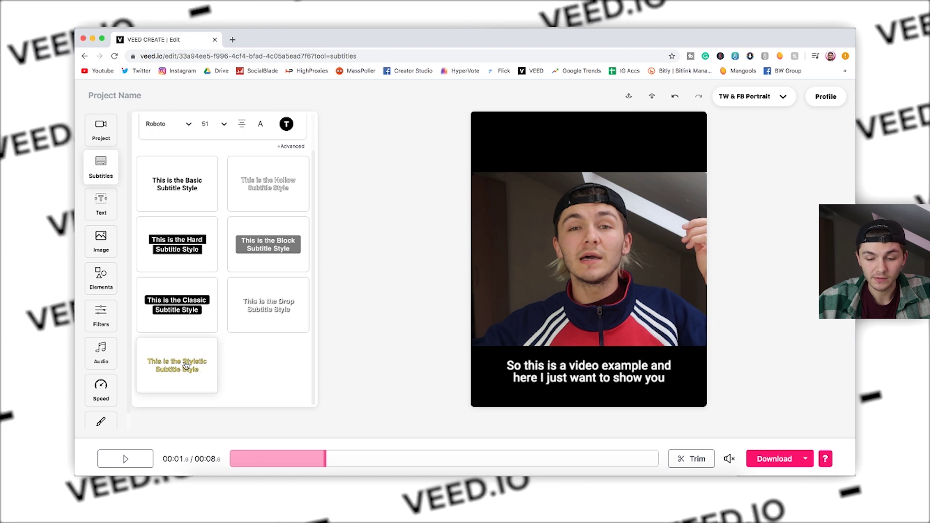
click(529, 272)
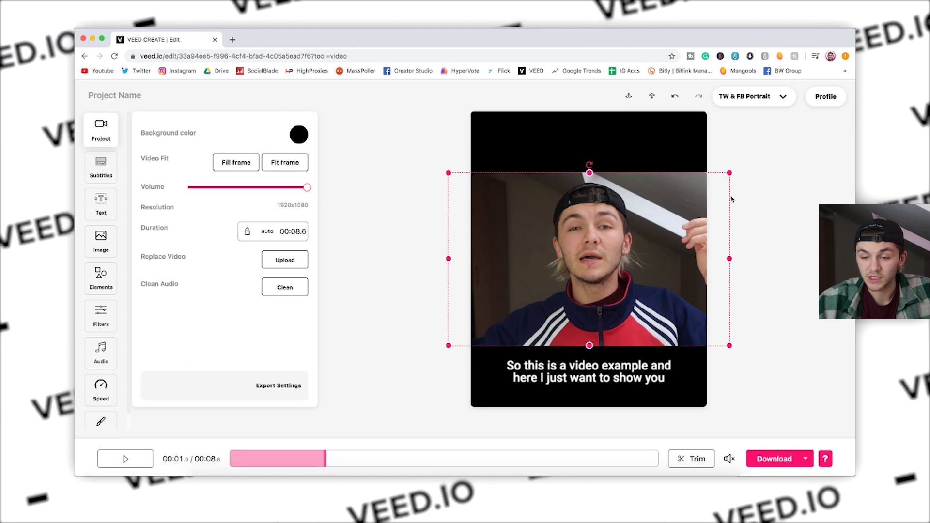
Step: Switch to a square canvas and enlarge the video to fill it behind the captions
click(780, 107)
click(756, 149)
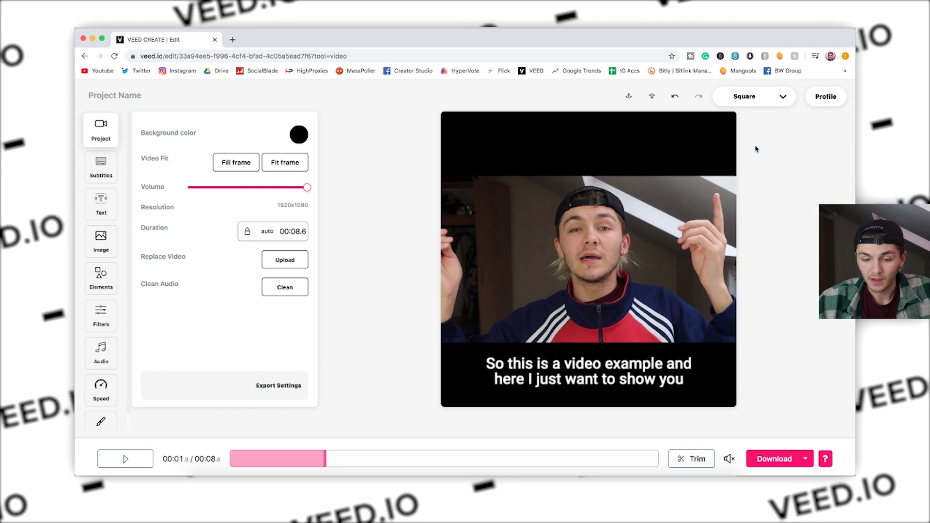
click(669, 224)
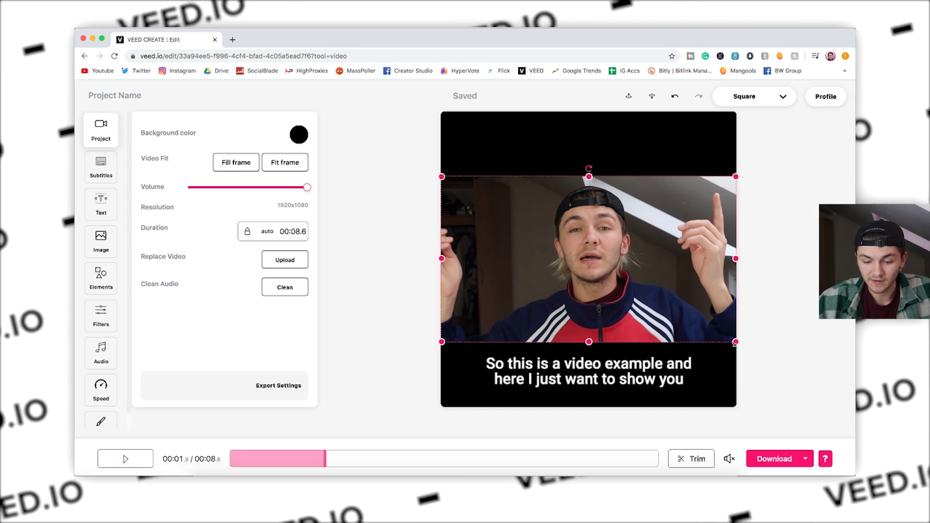
drag(735, 342, 840, 450)
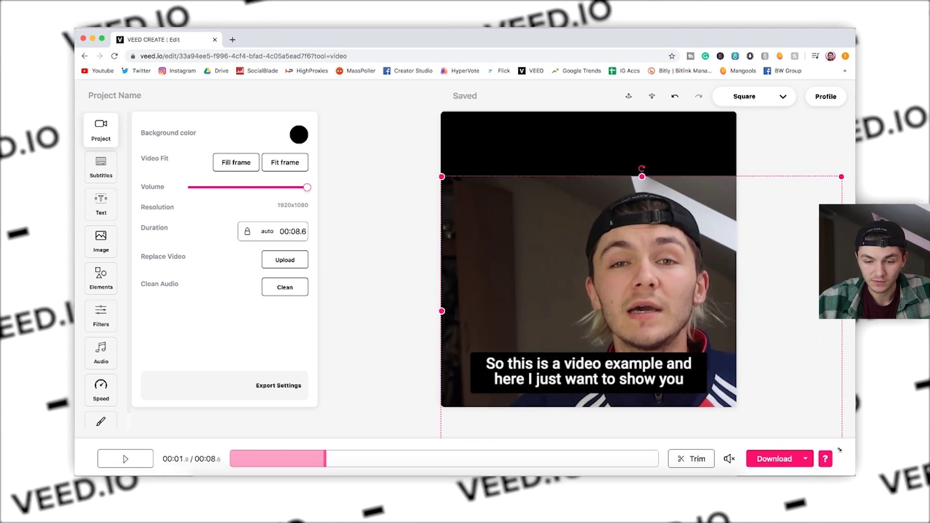
drag(664, 280, 621, 215)
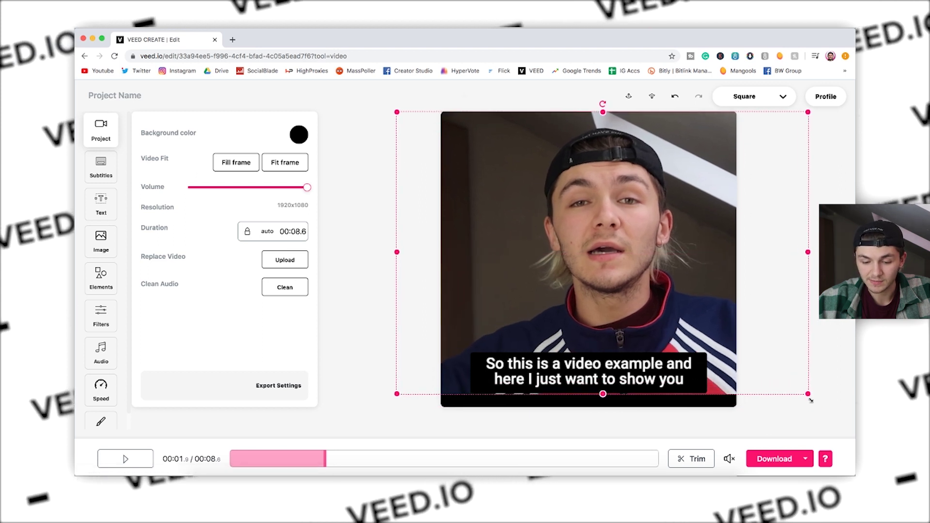
drag(797, 382, 818, 408)
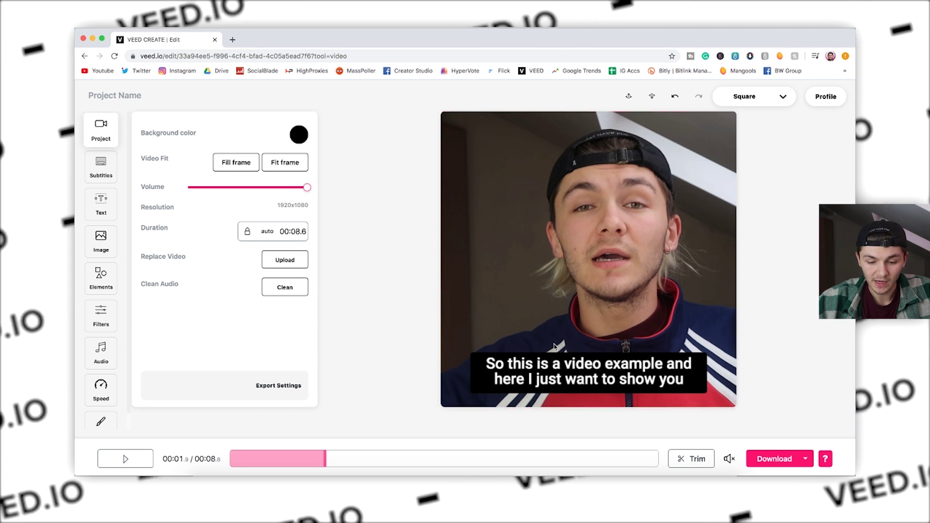
click(588, 372)
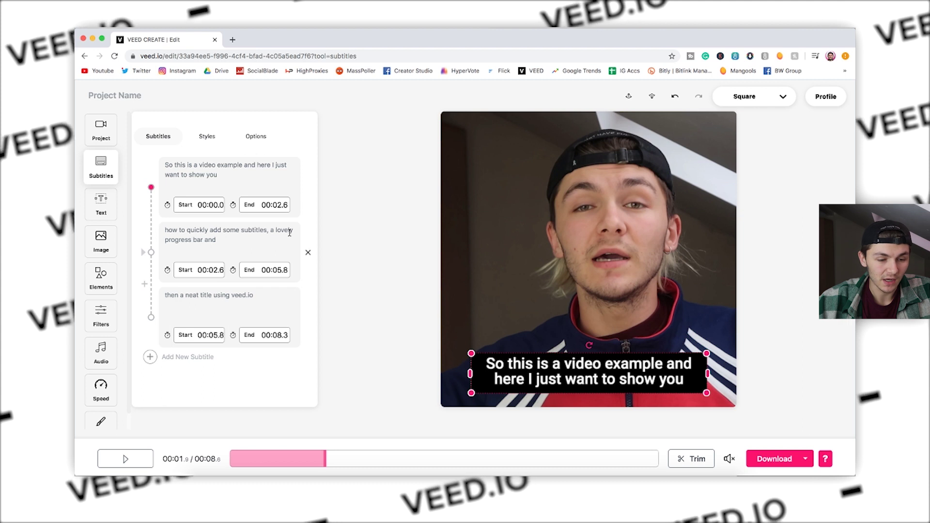
Step: Apply the yellow Stylistic subtitle preset and preview it in playback
click(209, 138)
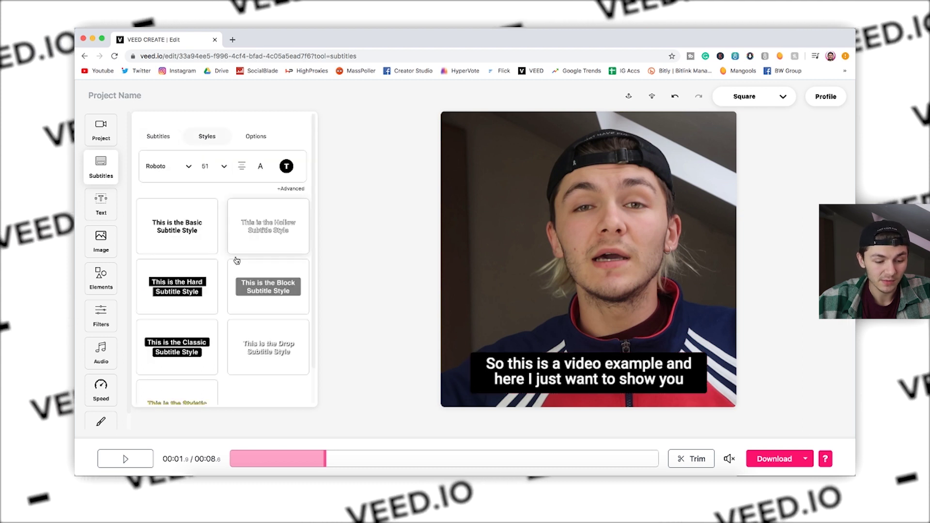
click(183, 372)
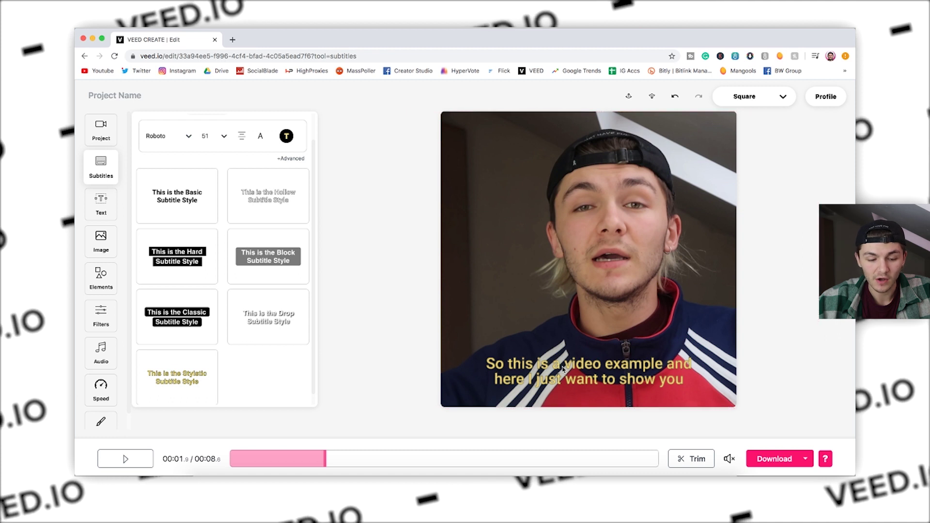
click(236, 463)
click(124, 458)
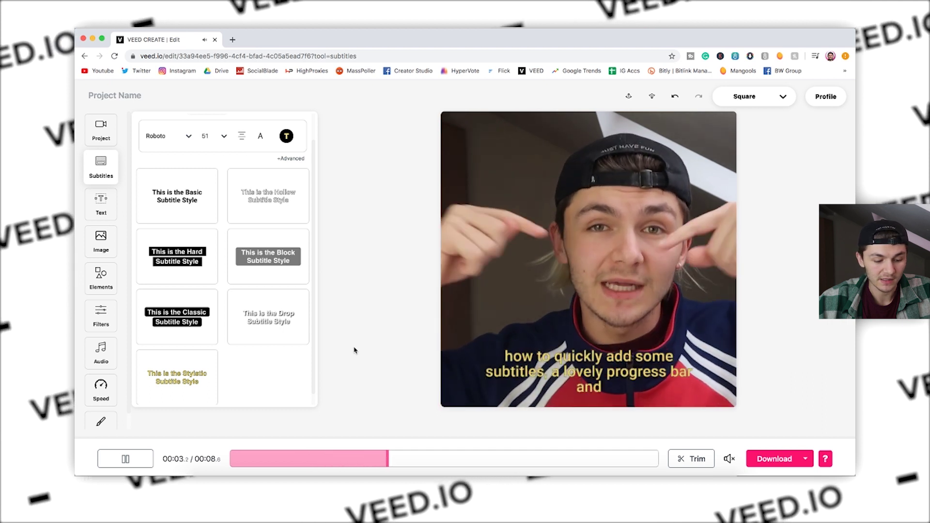
click(125, 458)
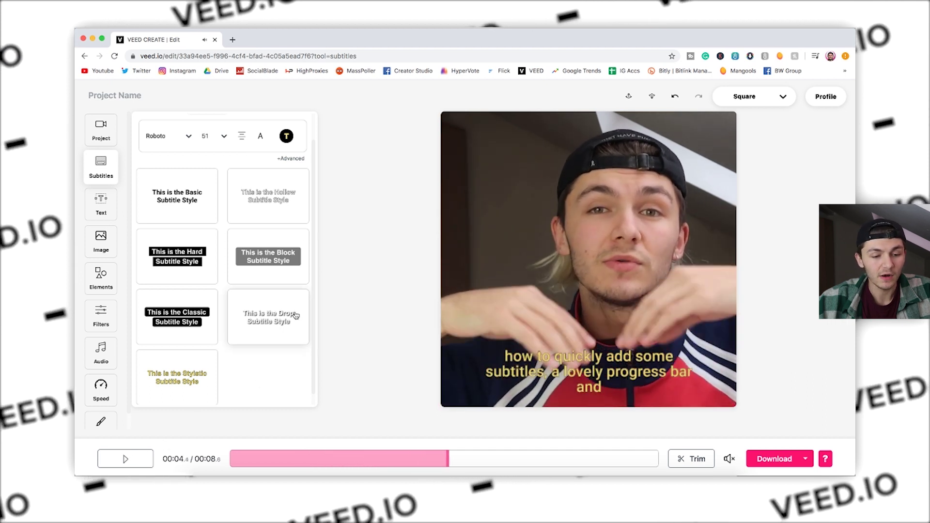
Step: Try right, left and centre alignment and italics, ending centred in regular style
click(243, 142)
click(243, 143)
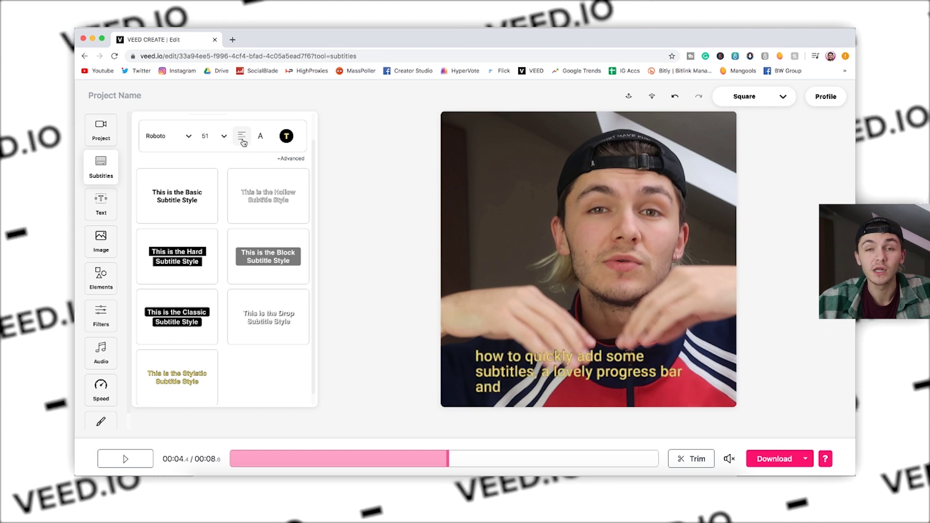
click(243, 142)
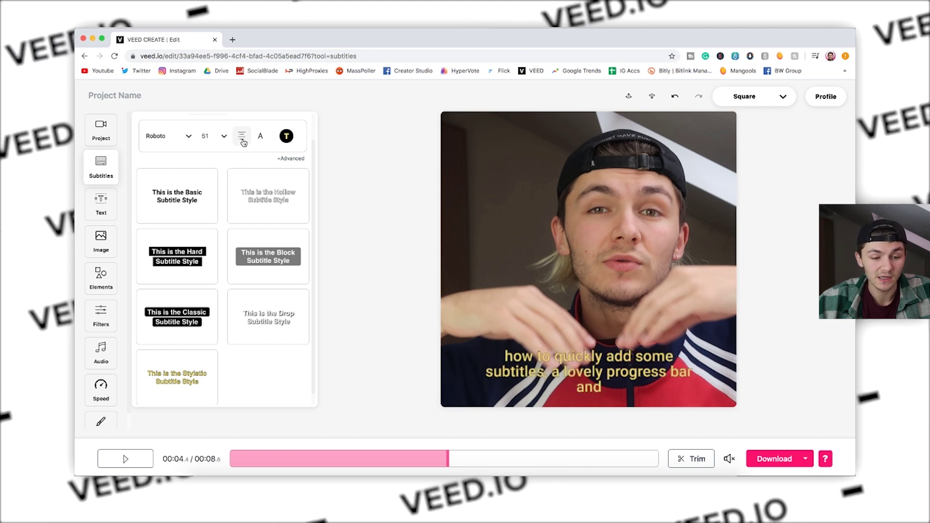
click(261, 138)
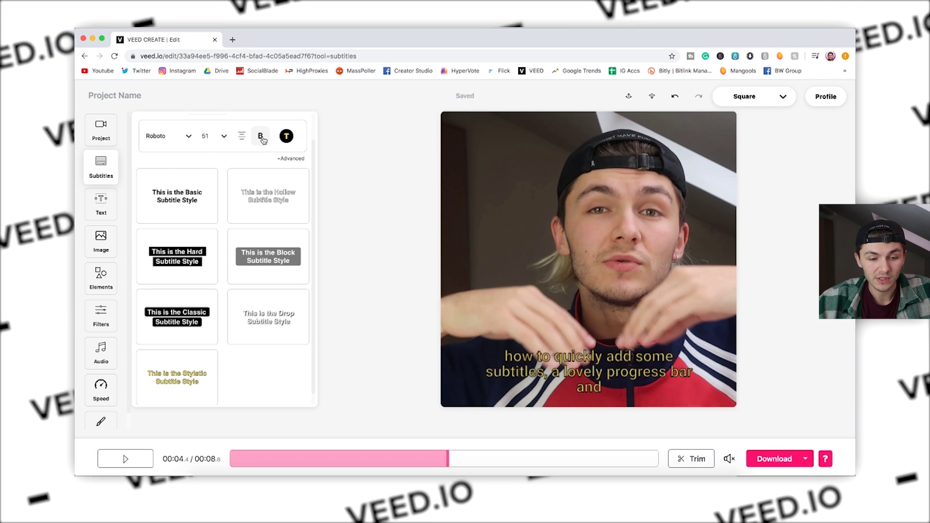
click(262, 138)
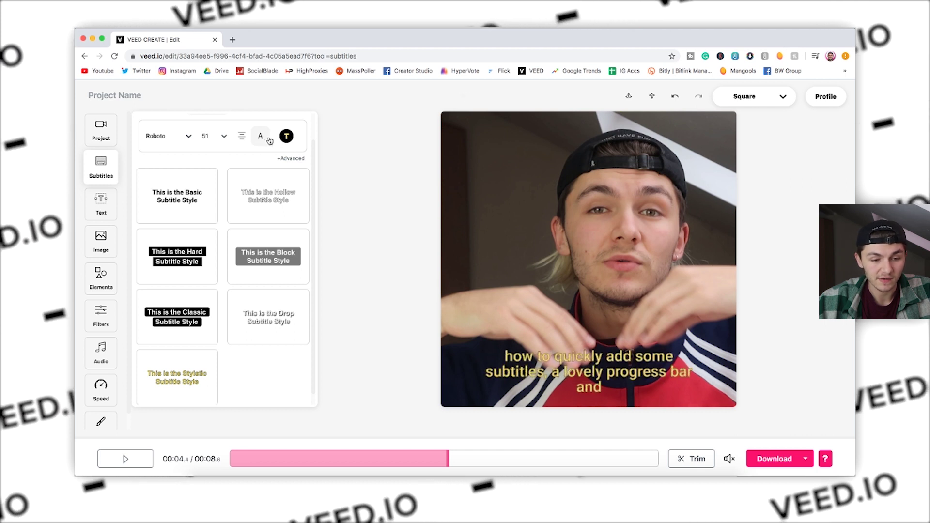
Step: Try black, blue, purple, salmon and finally hot pink subtitle text colours
click(287, 136)
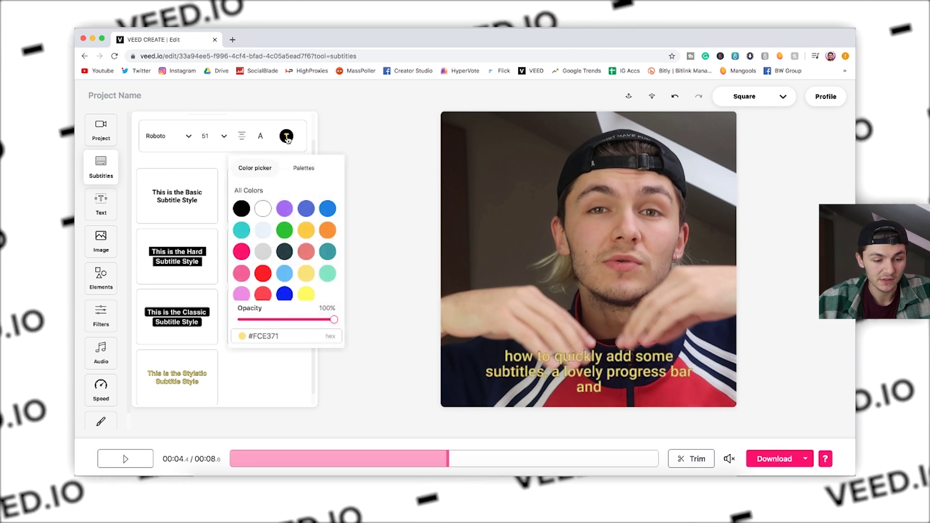
click(243, 208)
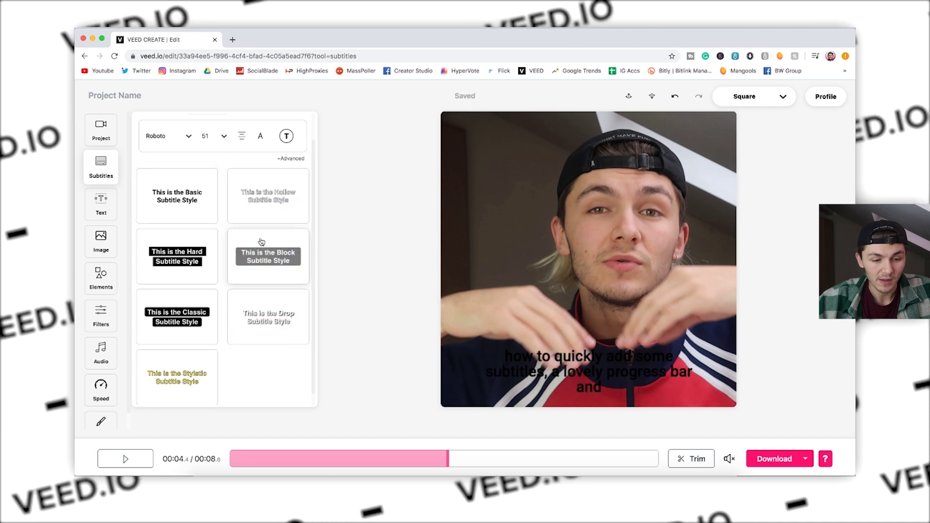
click(286, 137)
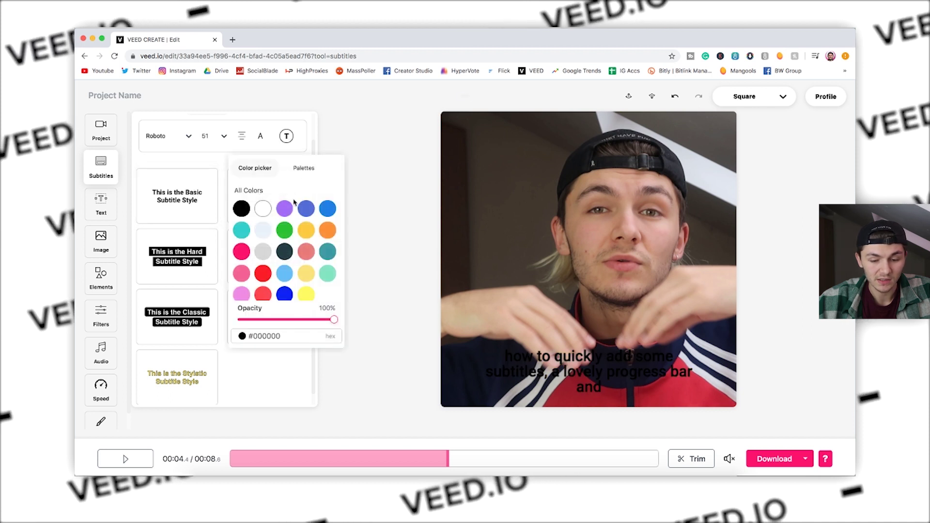
click(304, 211)
click(286, 211)
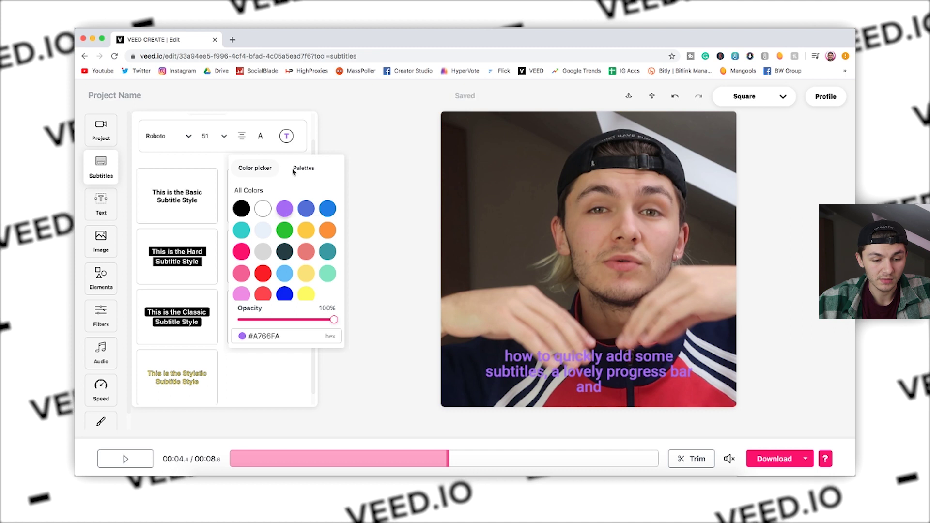
click(306, 252)
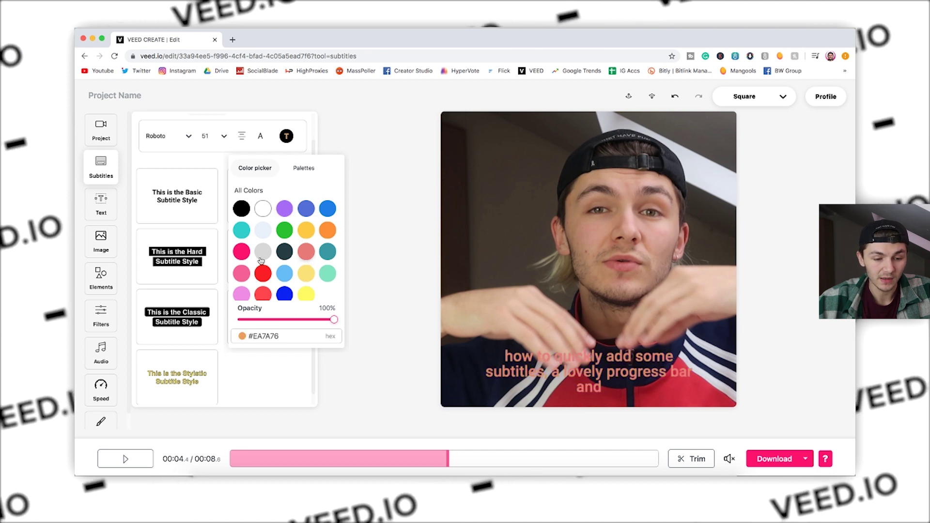
click(242, 252)
click(286, 136)
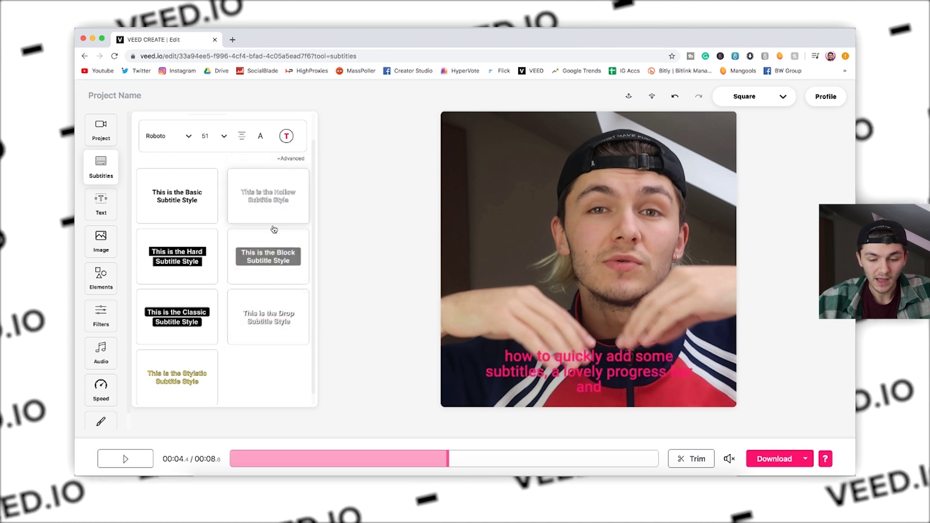
Step: Try white text on a dark box, then apply the Basic style without background
click(265, 260)
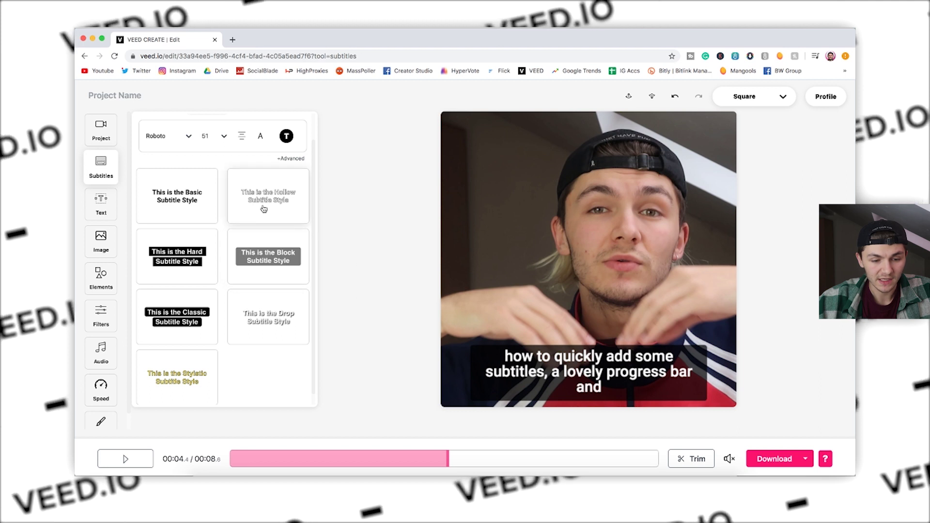
click(290, 157)
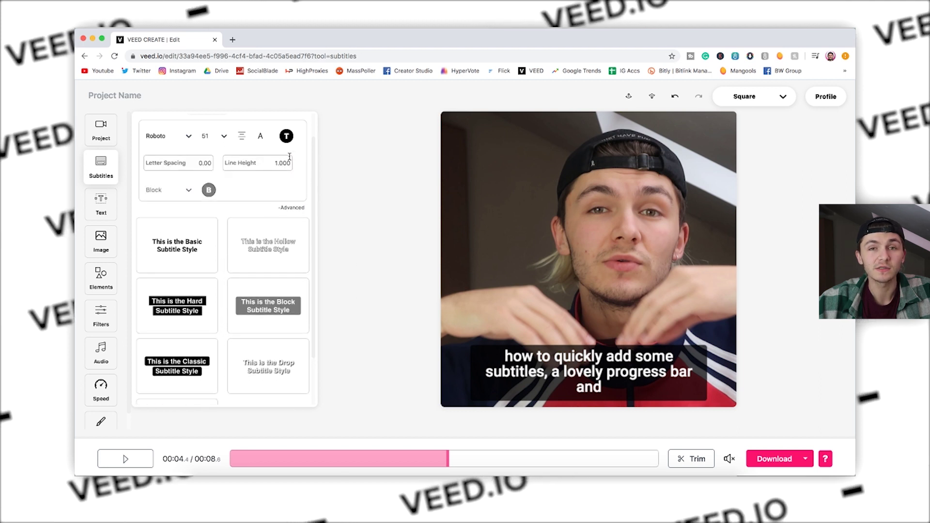
double_click(205, 163)
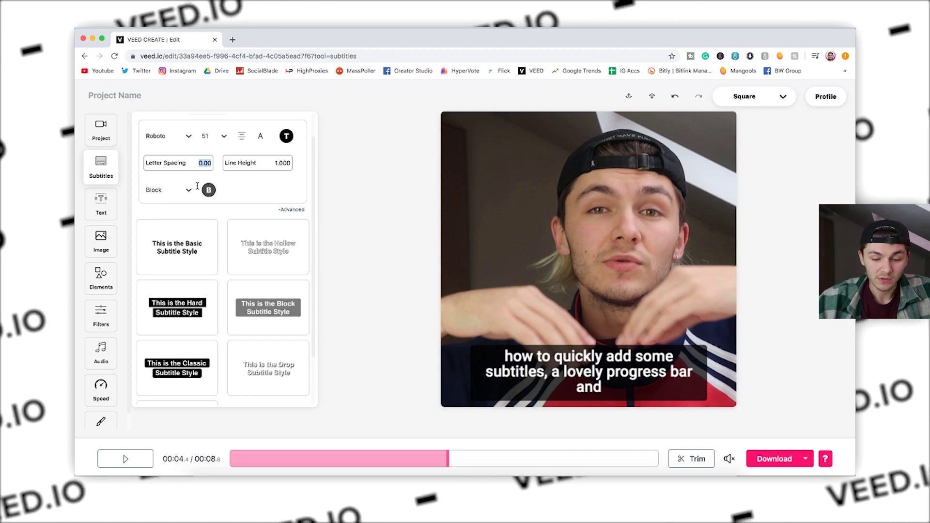
click(192, 245)
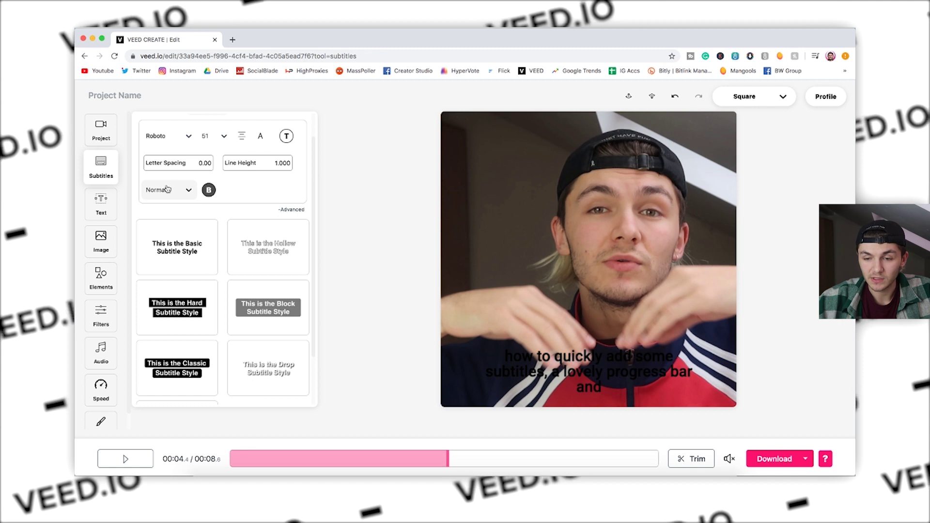
Step: Switch the canvas to 4:5 TW & FB Portrait and make the subtitle text white
click(769, 100)
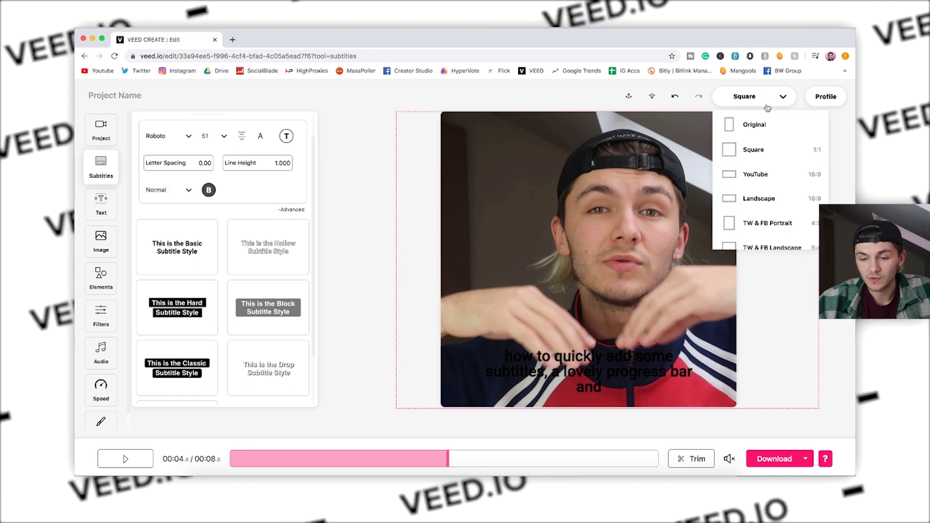
click(763, 223)
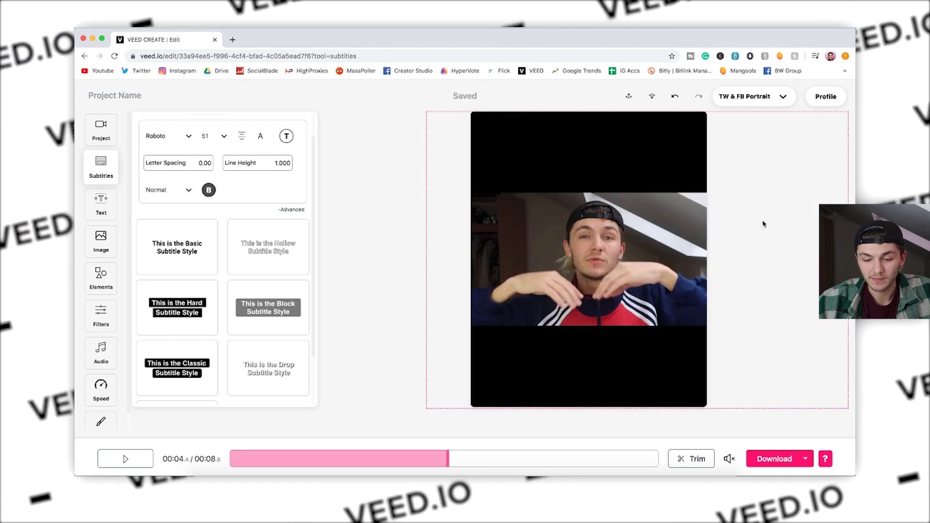
click(620, 320)
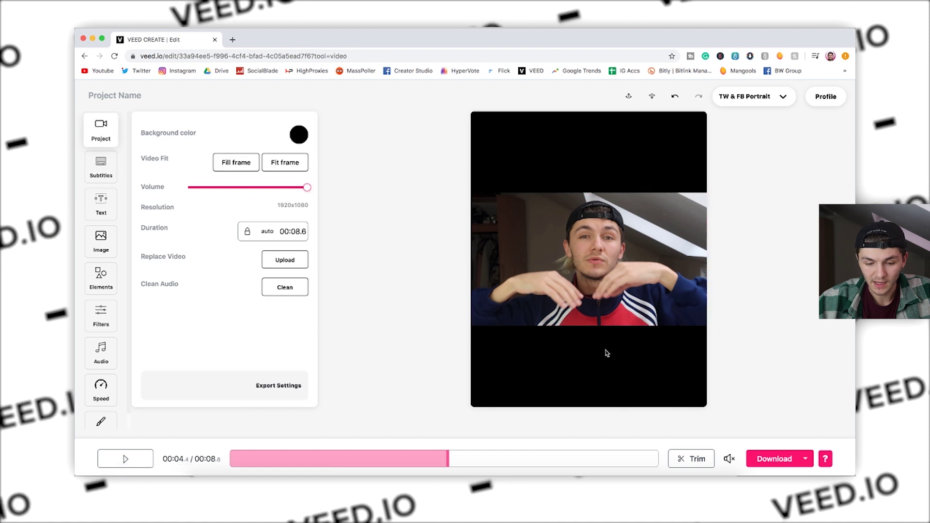
click(602, 373)
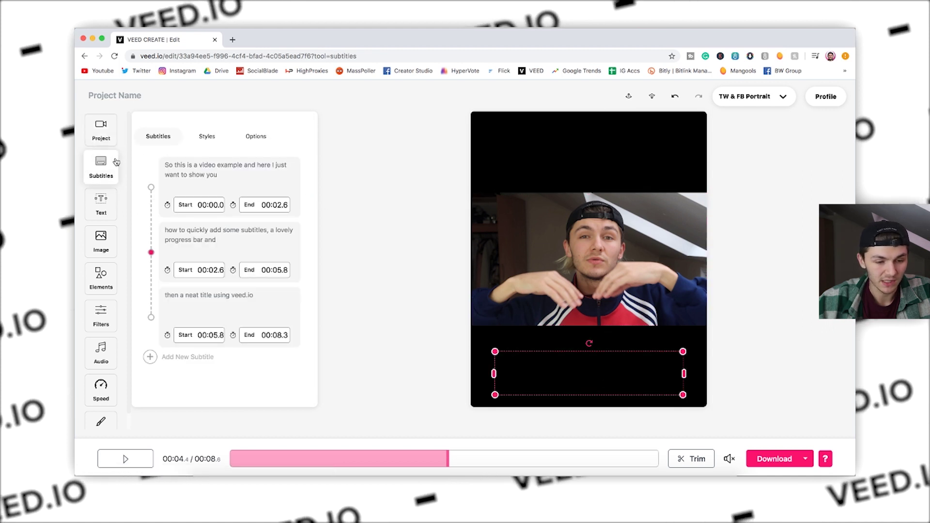
click(208, 137)
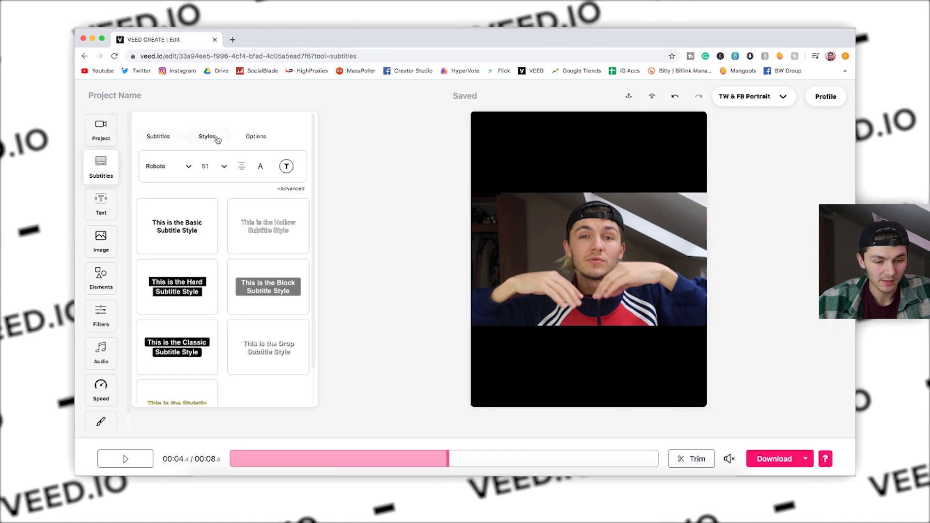
click(285, 167)
click(260, 242)
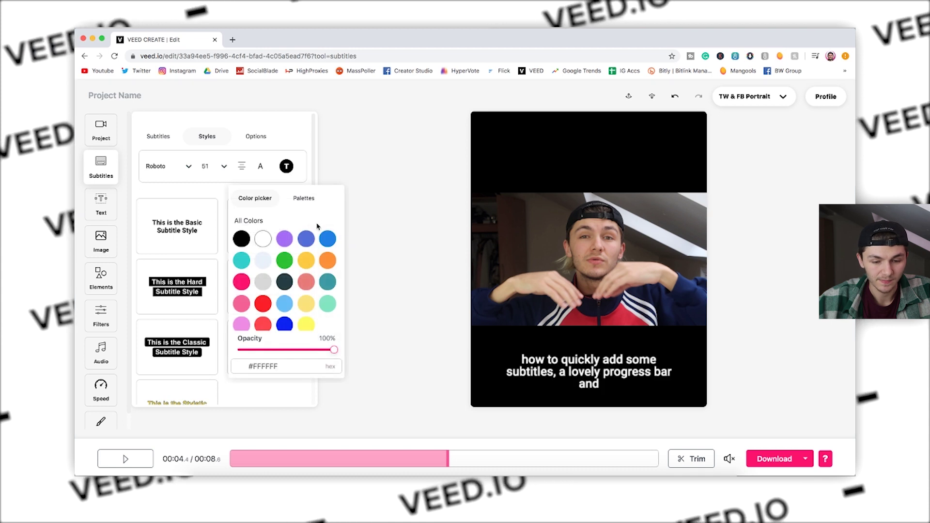
Step: Enlarge the video clip and the subtitles in the black band below it
click(674, 318)
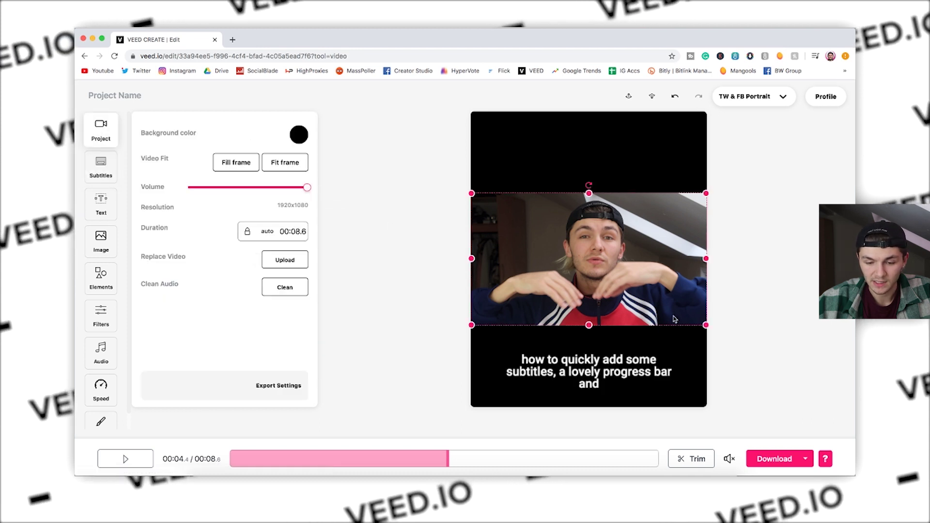
drag(706, 326, 676, 308)
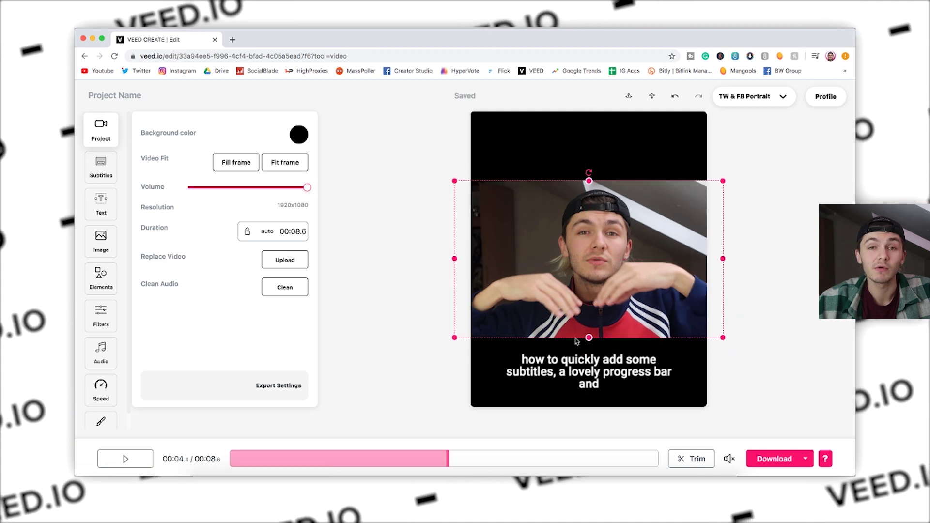
click(358, 329)
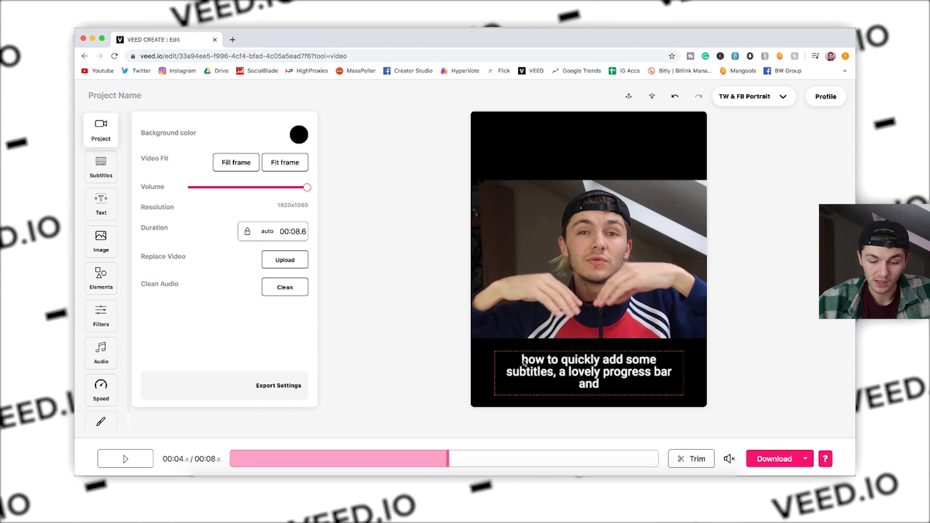
click(249, 456)
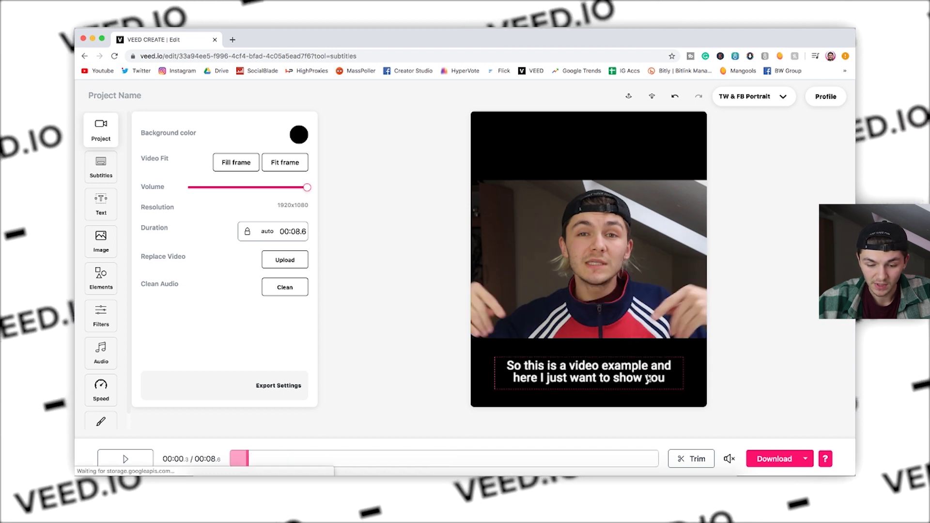
click(675, 388)
drag(683, 388, 698, 394)
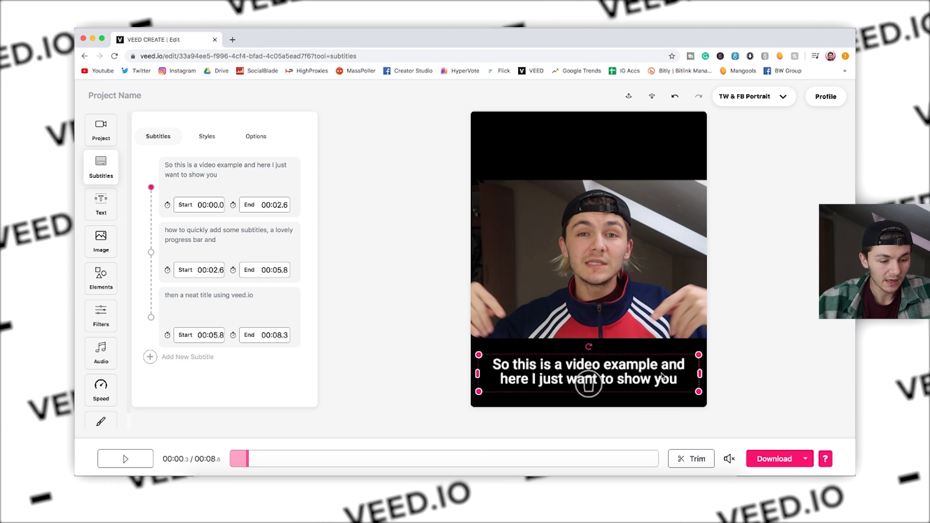
click(412, 313)
mouse_move(225, 170)
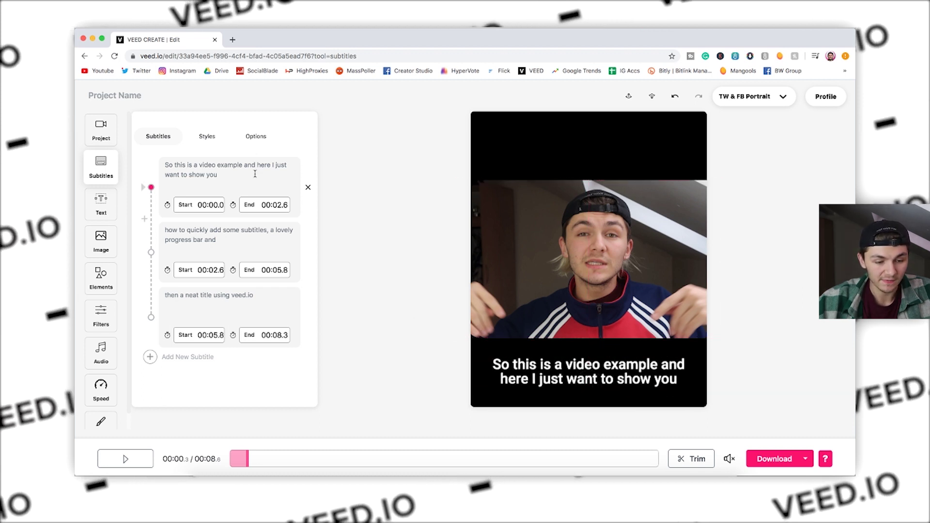
click(102, 203)
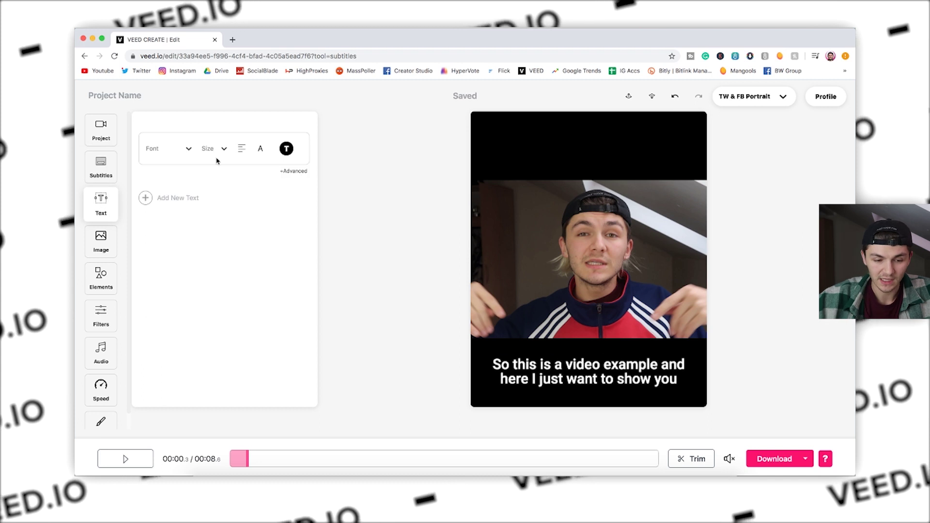
Step: Add a new text overlay, replacing 'New Text' with 'Automatic subtitles for your social media videos.'
click(184, 197)
triple_click(171, 202)
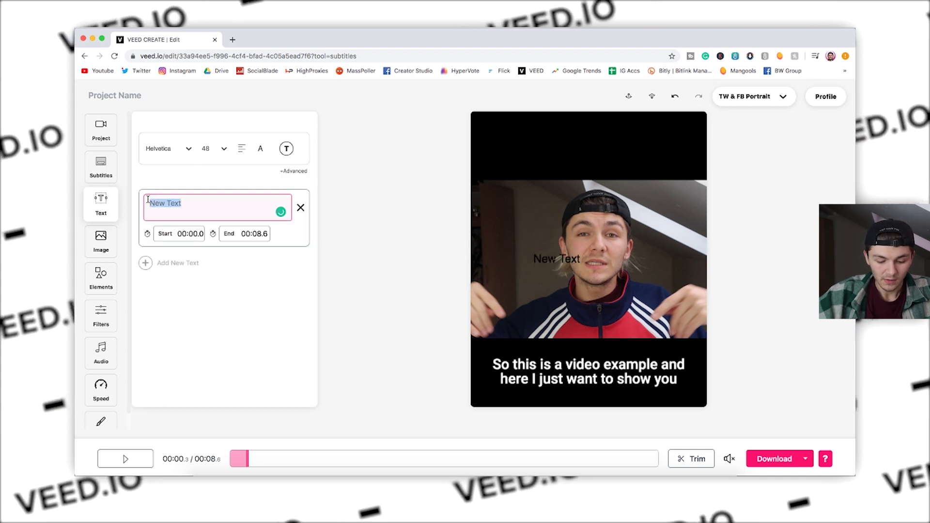
key(BackSpace)
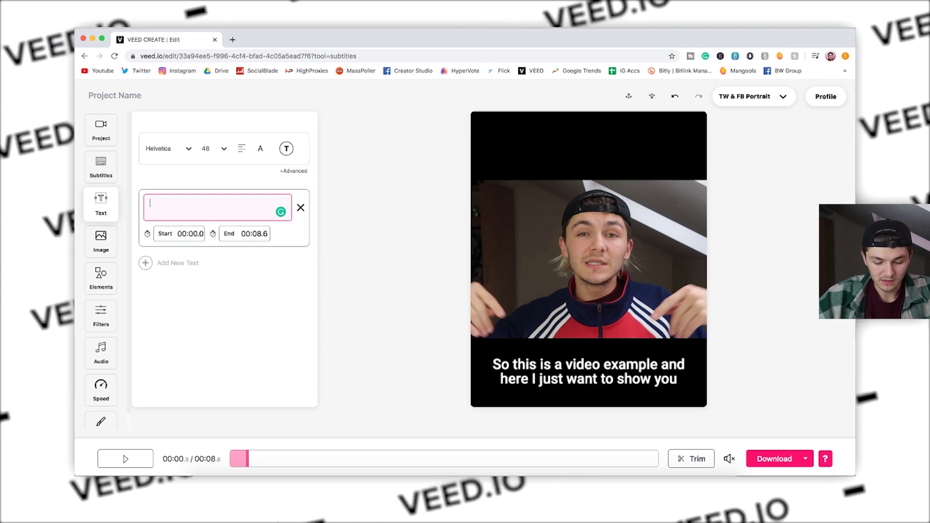
text(Automat)
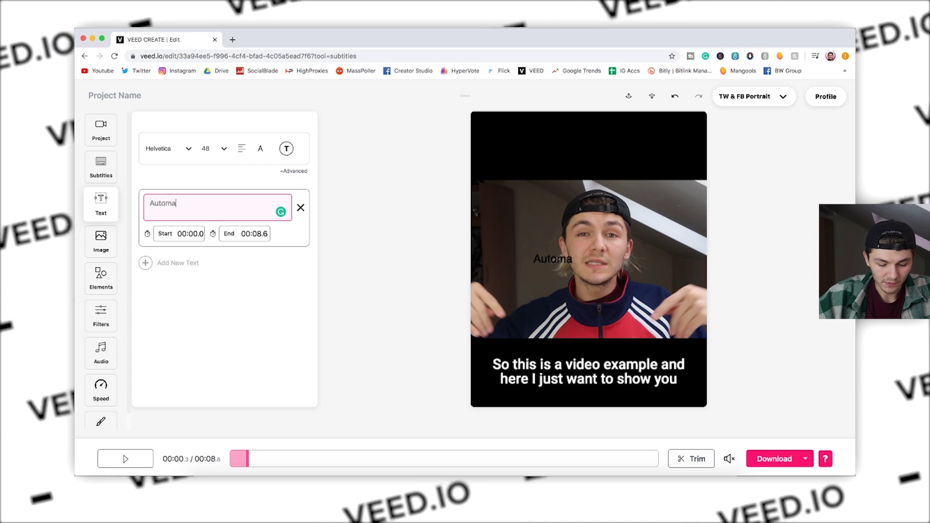
text(ic subtitles)
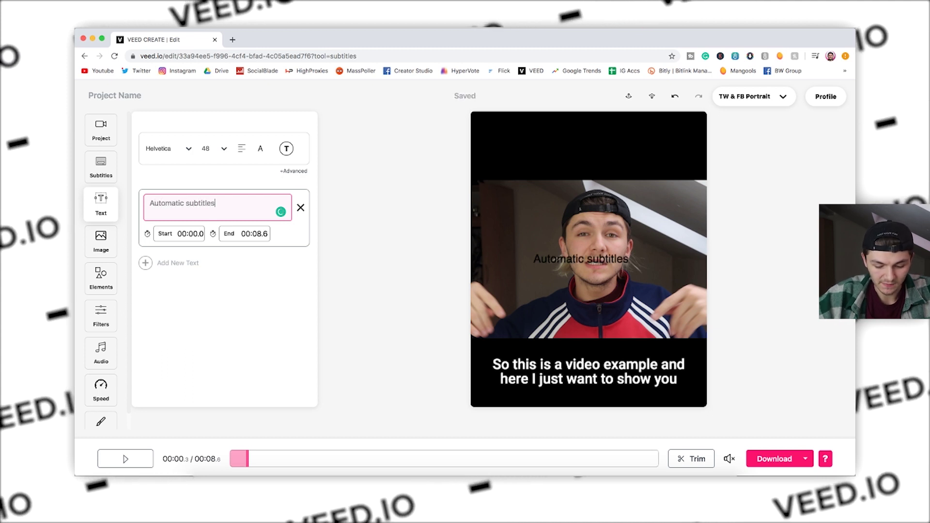
text( for your social)
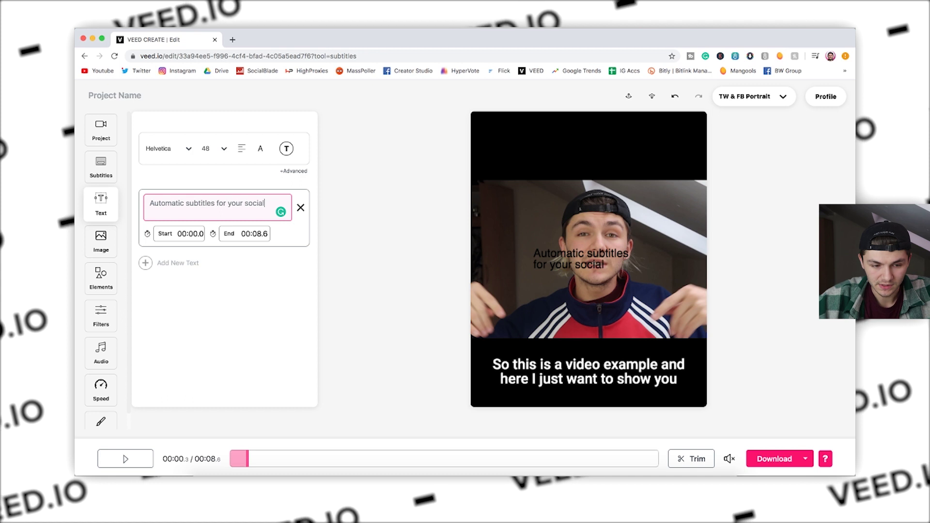
text( media videos.)
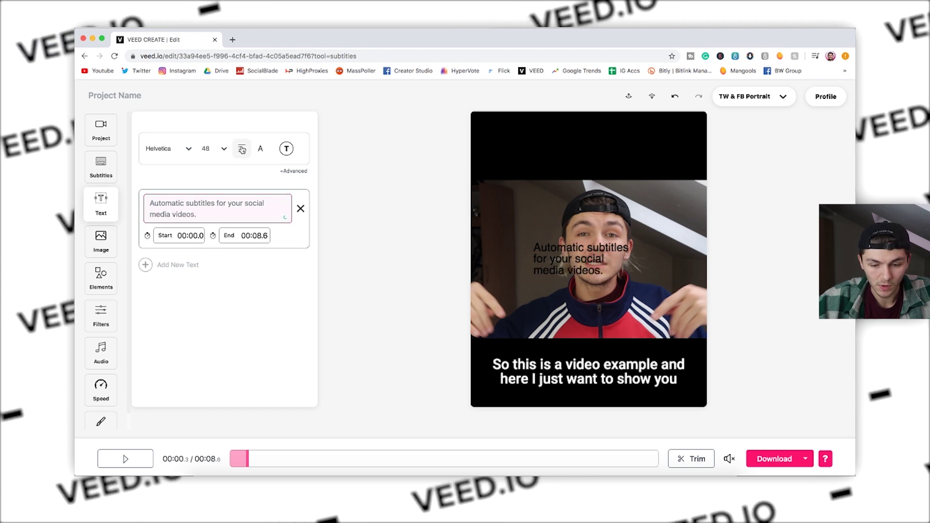
Step: Centre-align the title, make it white and bold, and move it into the top black bar
click(242, 148)
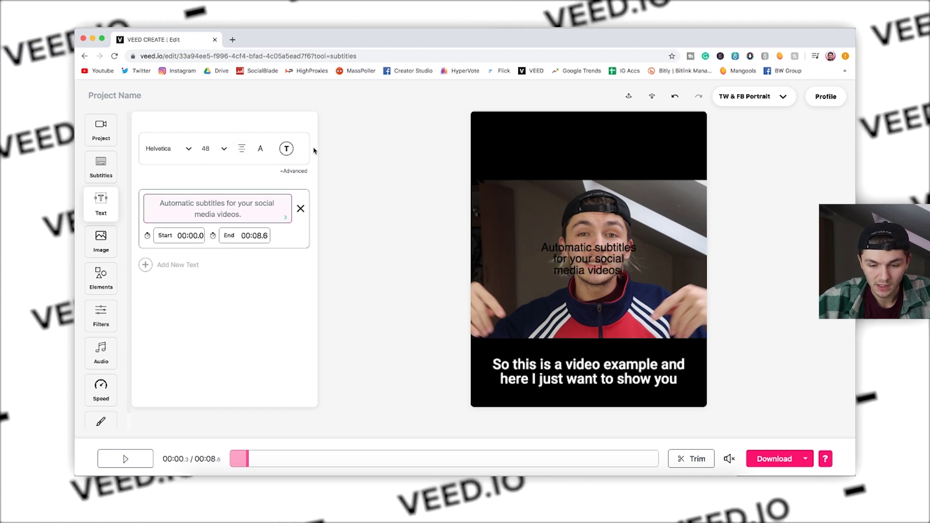
click(261, 222)
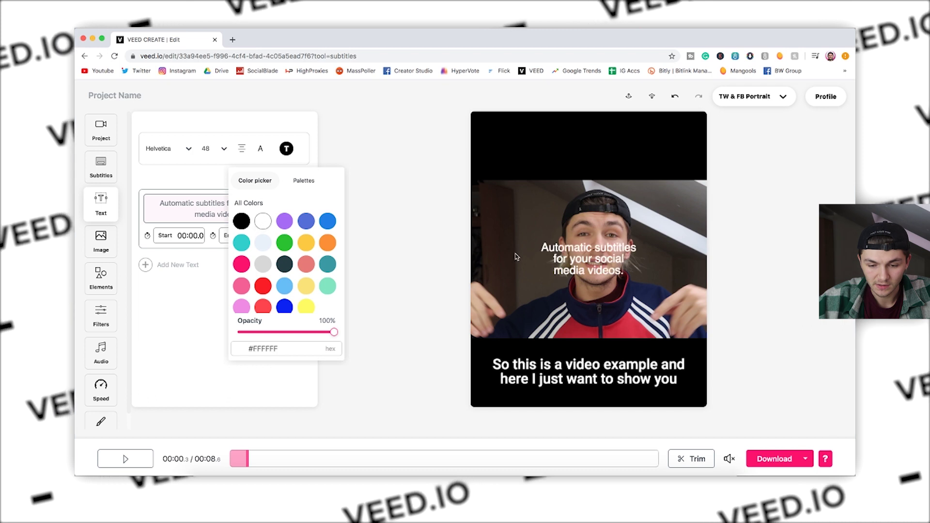
click(586, 258)
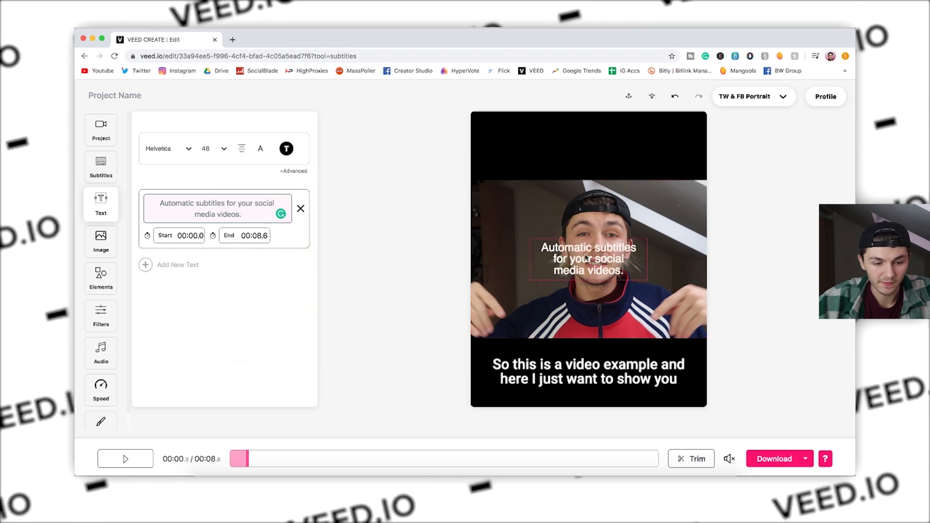
drag(586, 258, 599, 150)
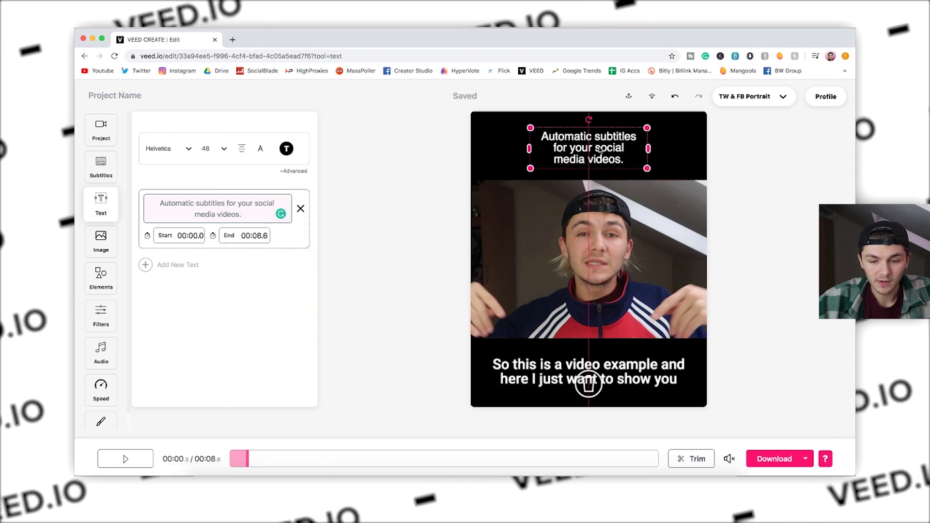
click(258, 148)
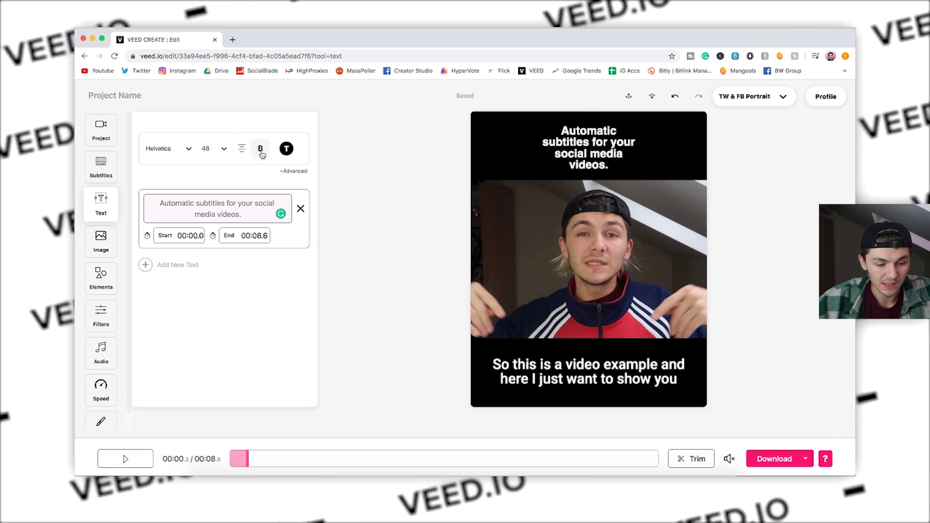
Step: Enlarge the title to size 60, widen its box to the video's edge and recentre it
click(209, 148)
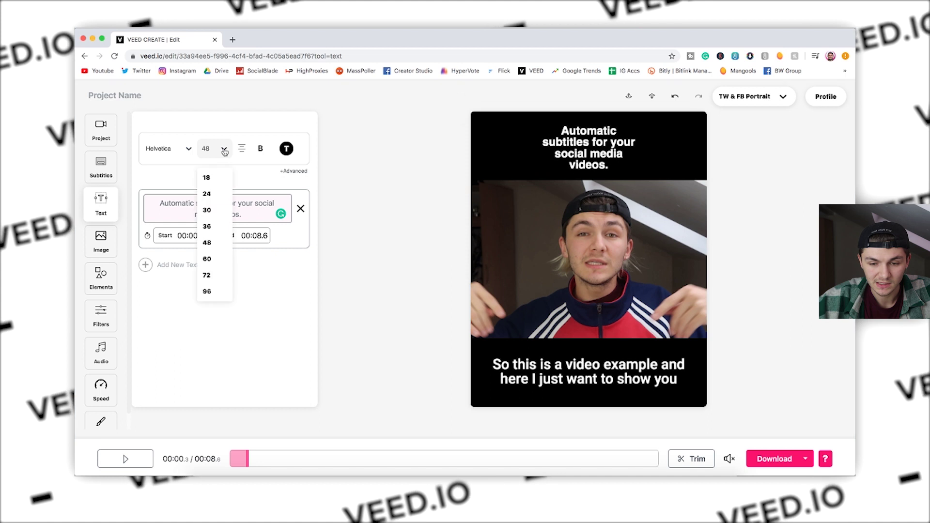
click(208, 258)
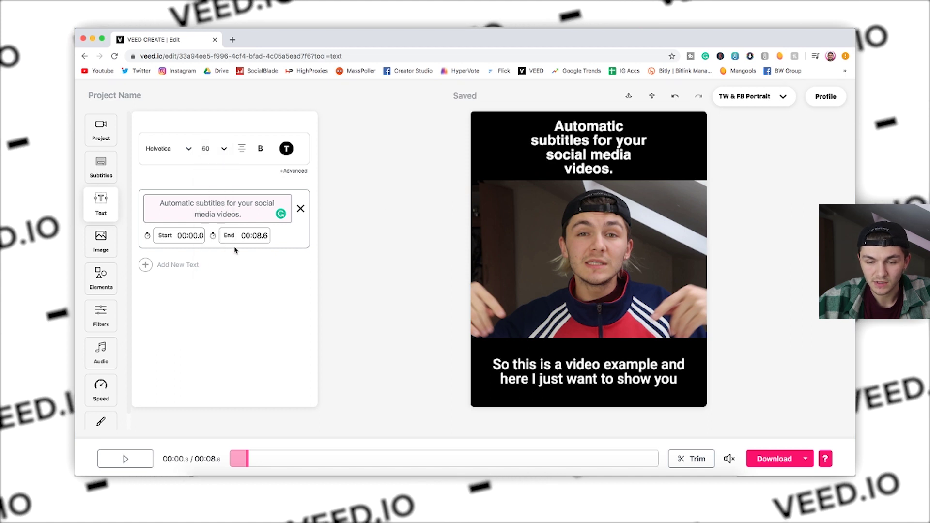
click(564, 161)
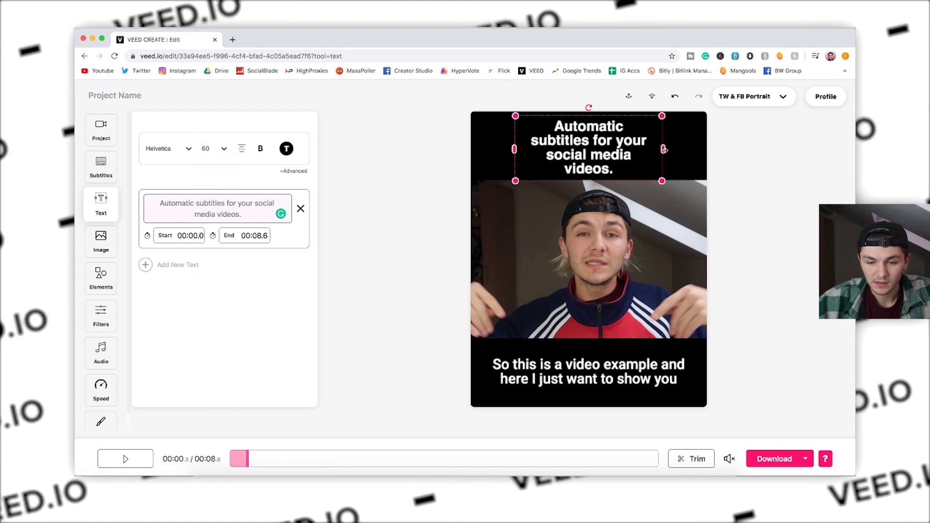
drag(663, 149, 708, 147)
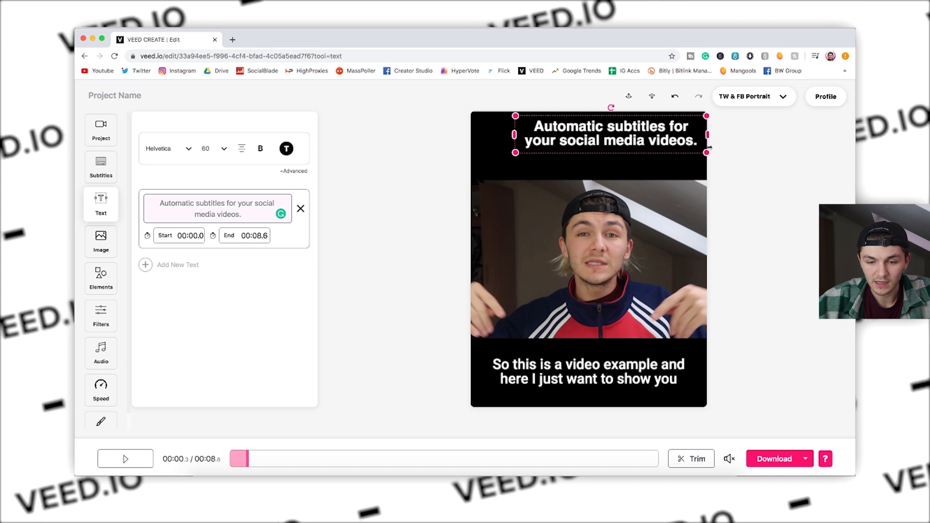
drag(674, 146, 652, 155)
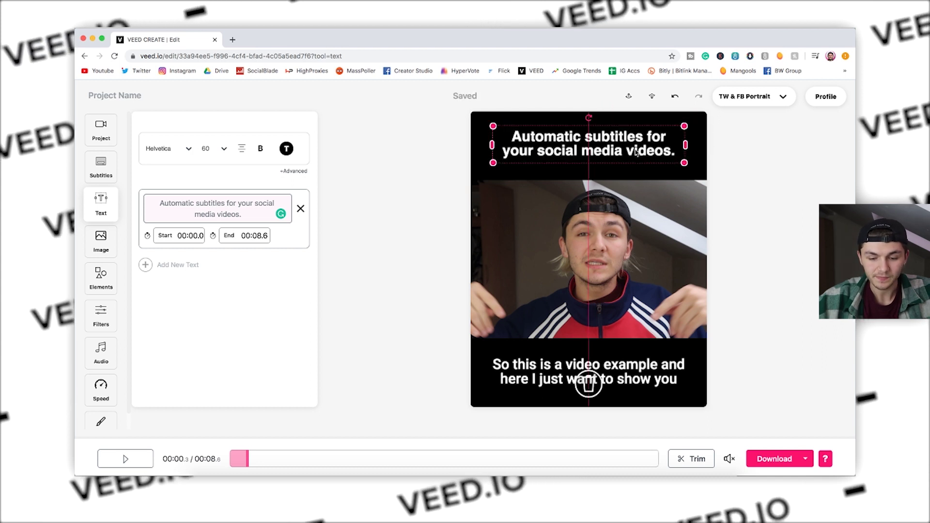
click(402, 180)
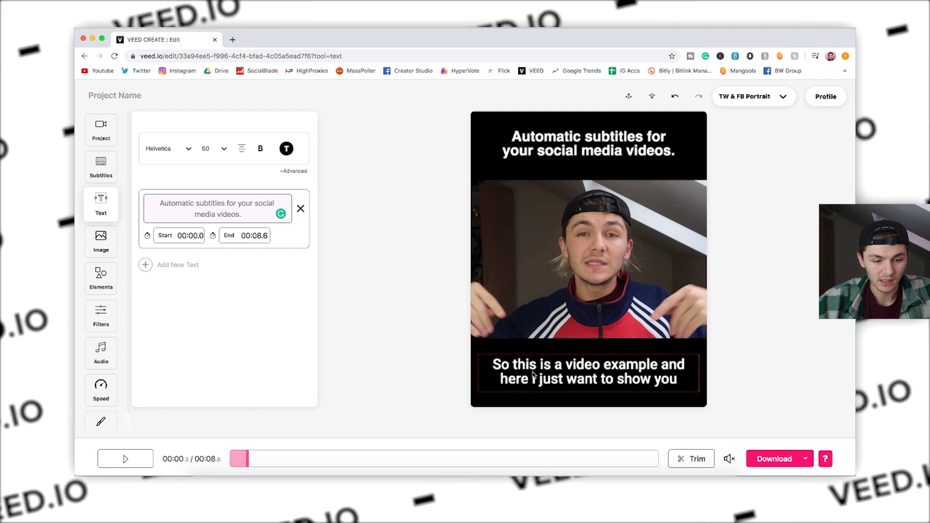
Step: Increase the title font size to 72
click(525, 140)
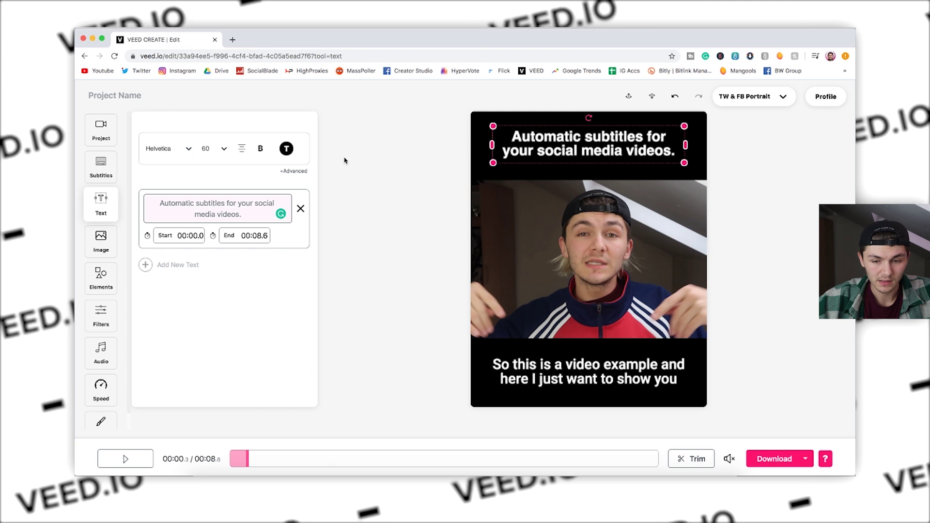
click(227, 149)
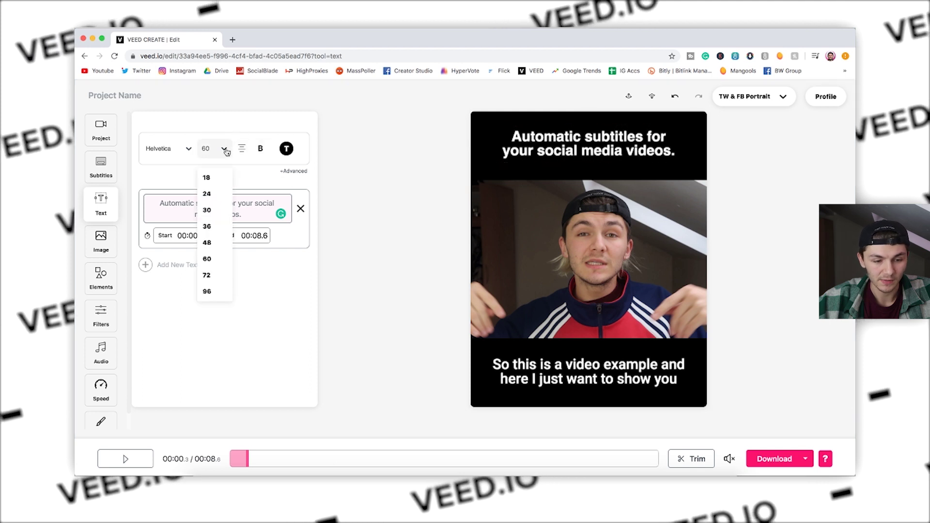
click(213, 273)
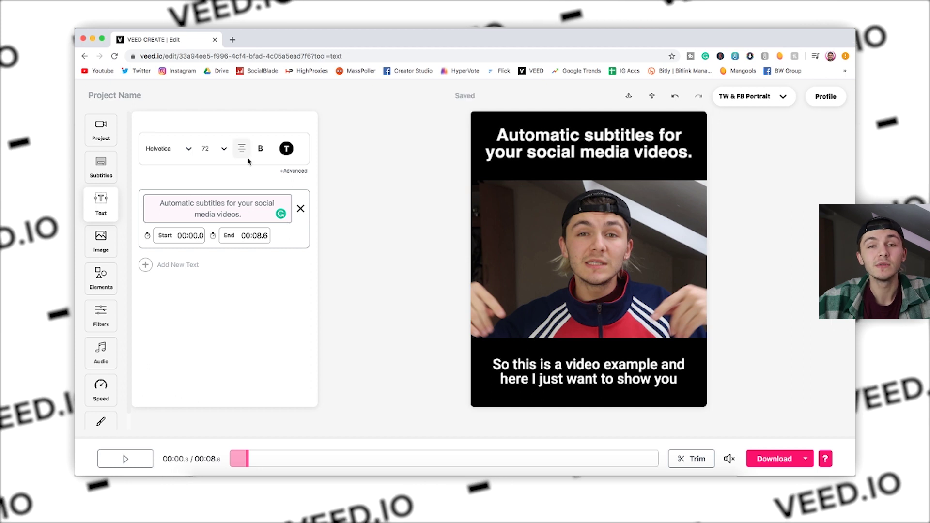
click(100, 277)
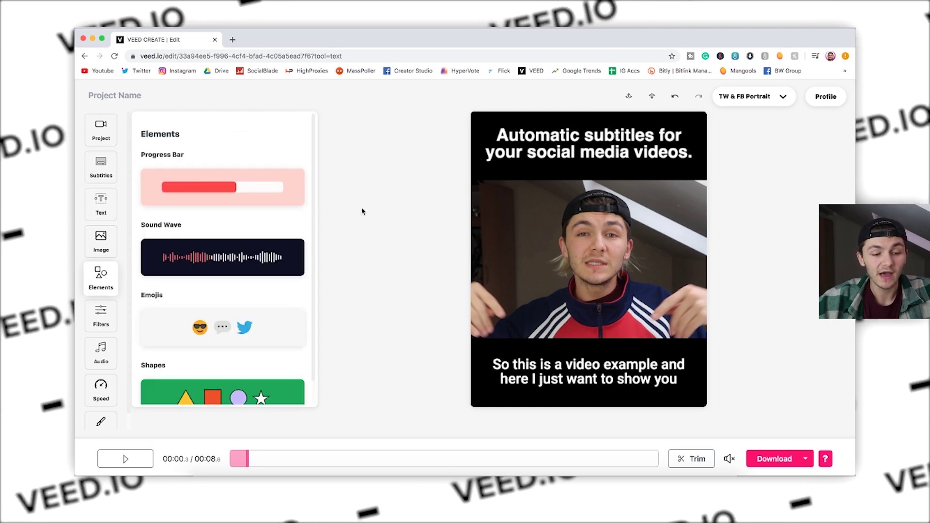
Step: Add a progress bar, place it just above the subtitles, stretch it full-width and make it thinner
click(222, 185)
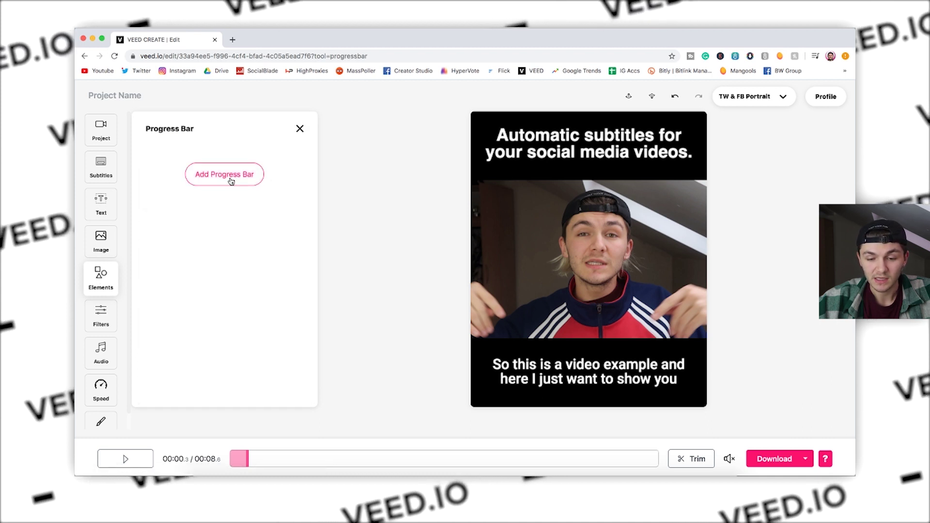
click(231, 181)
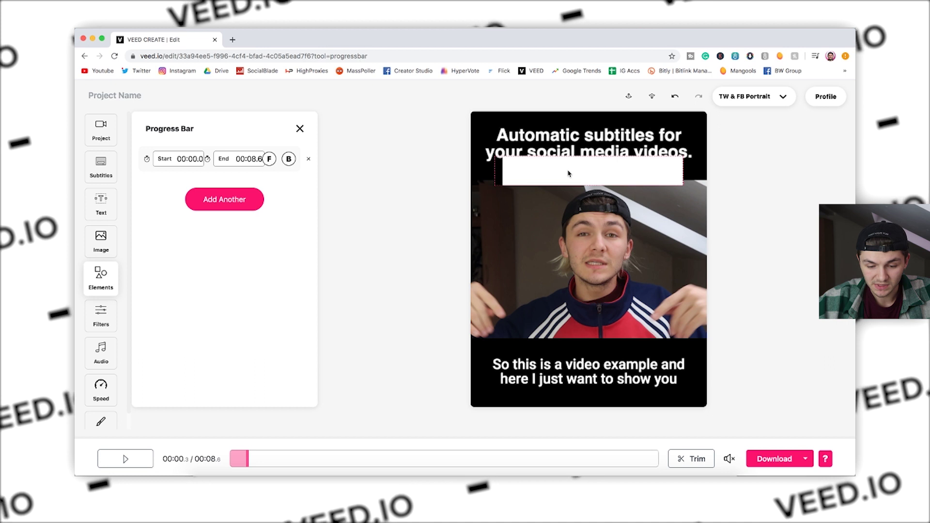
drag(600, 172, 579, 342)
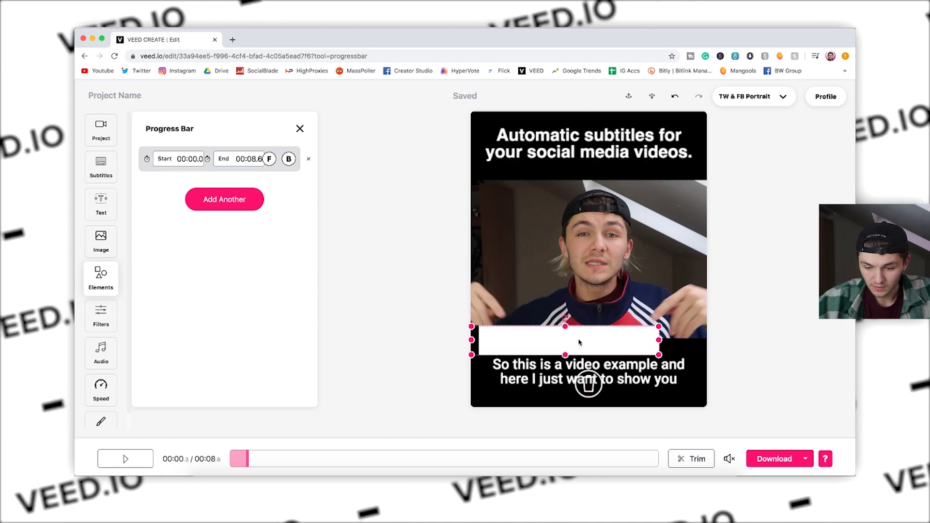
drag(579, 341, 579, 336)
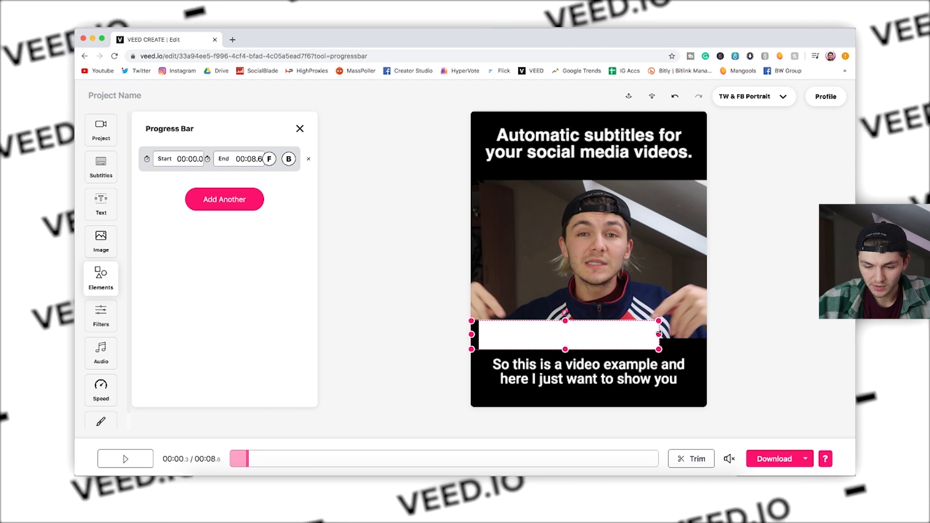
drag(659, 333, 688, 333)
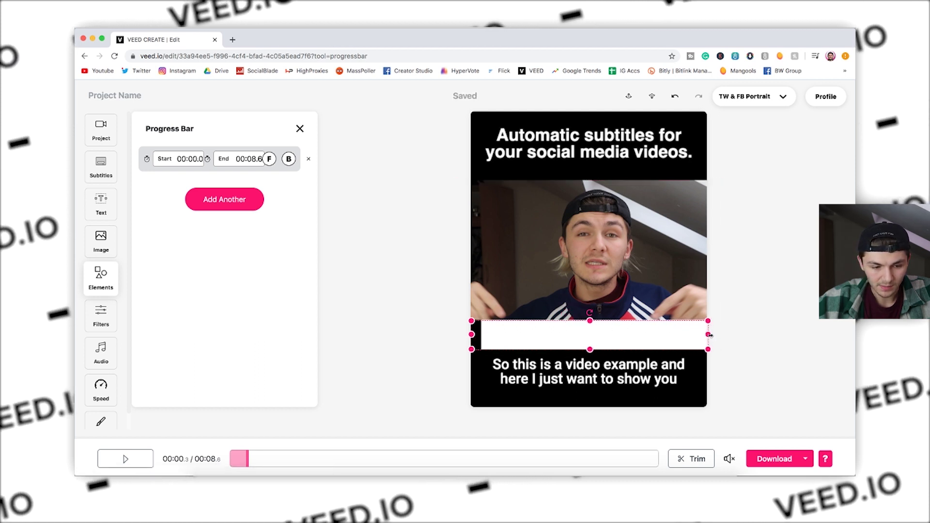
drag(714, 341, 711, 334)
drag(588, 321, 588, 332)
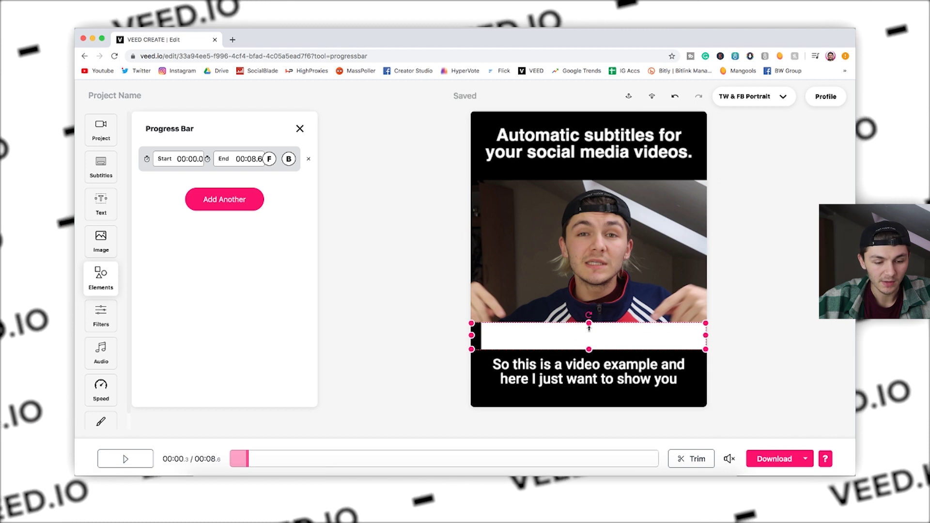
Step: Colour the progress bar fill red and make the bar even thinner
click(271, 161)
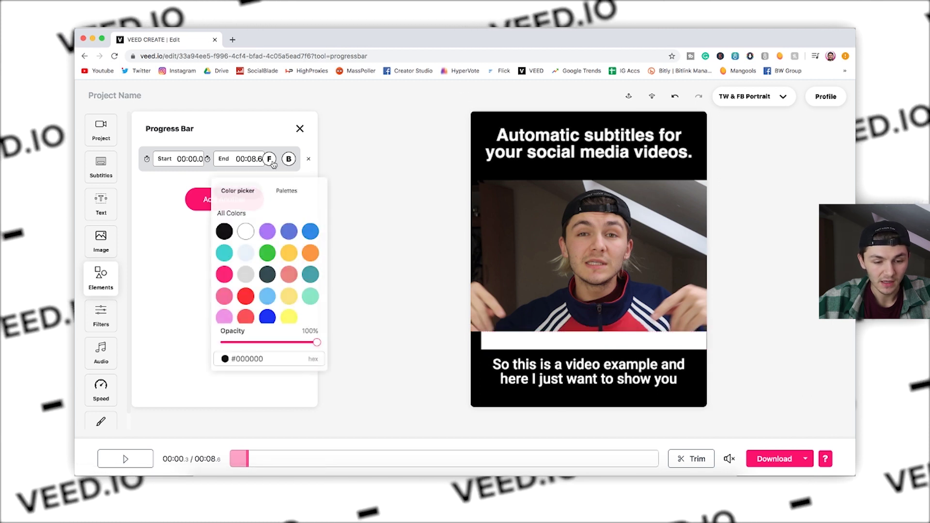
click(246, 297)
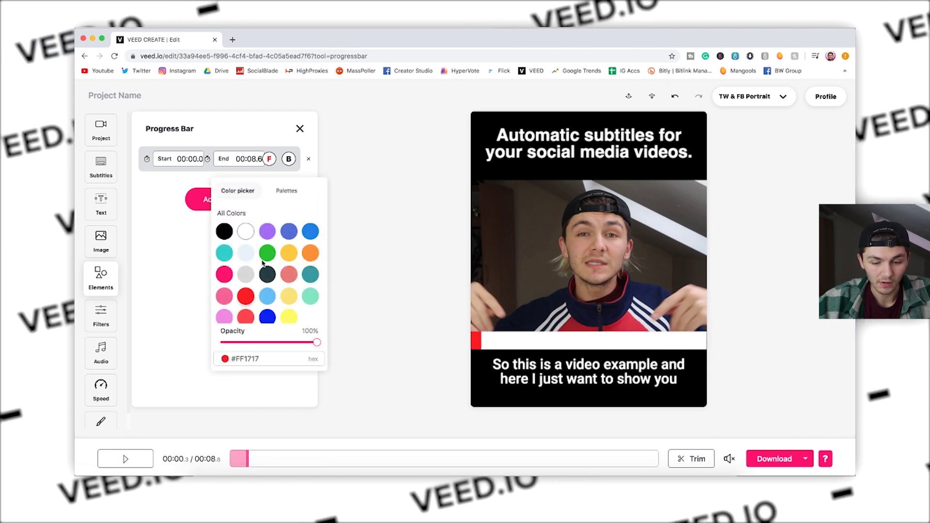
click(288, 160)
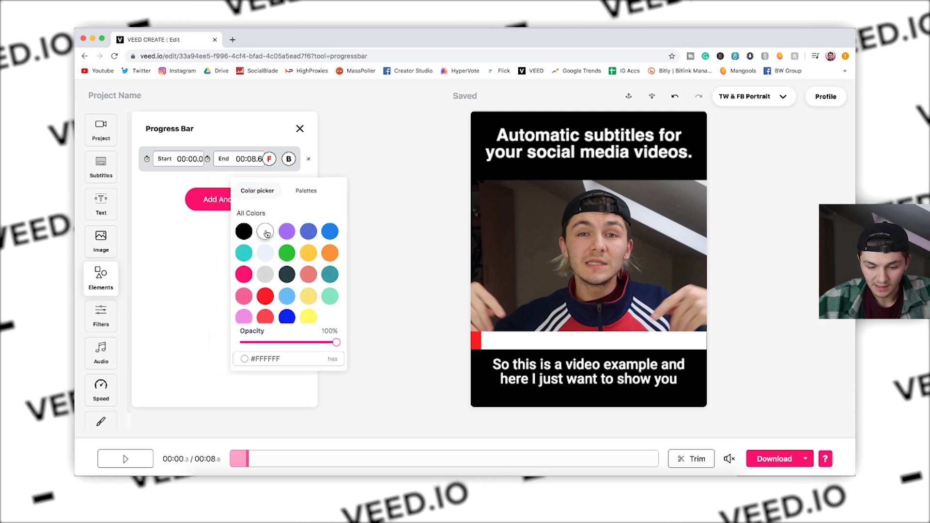
click(194, 293)
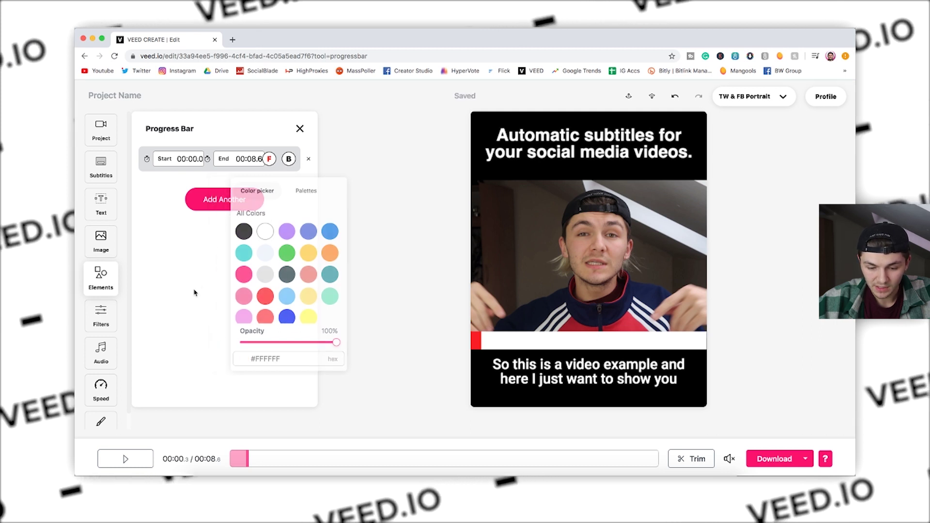
click(533, 341)
drag(587, 347, 588, 340)
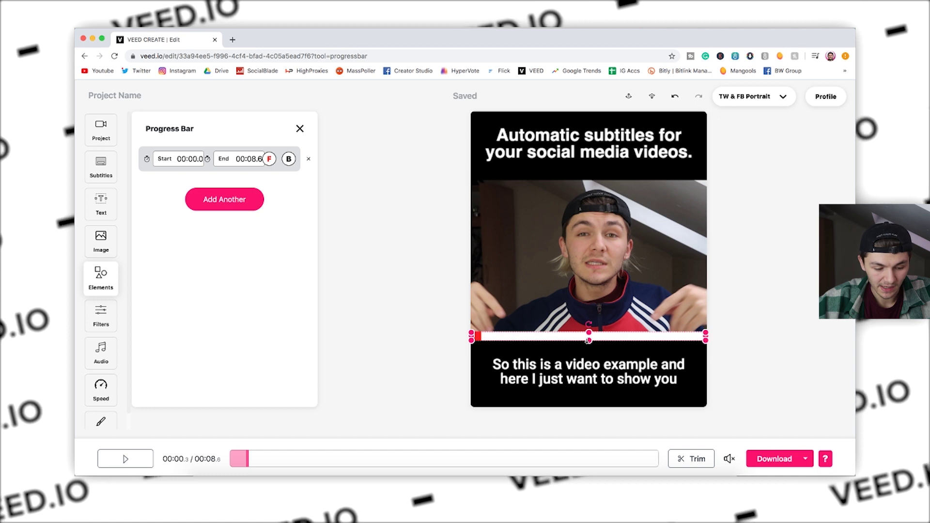
click(233, 461)
Step: Rewind the preview to the start, play it through, then start the Download render
drag(233, 461, 164, 459)
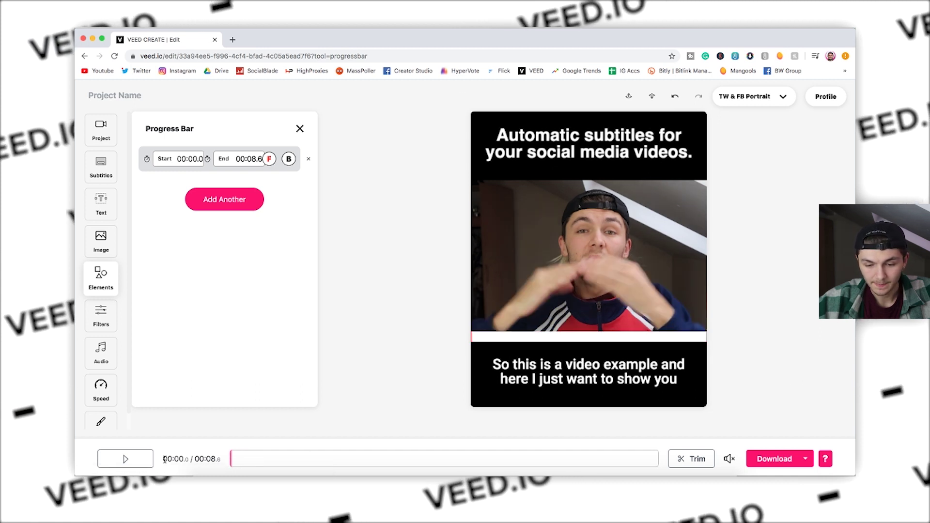
click(125, 459)
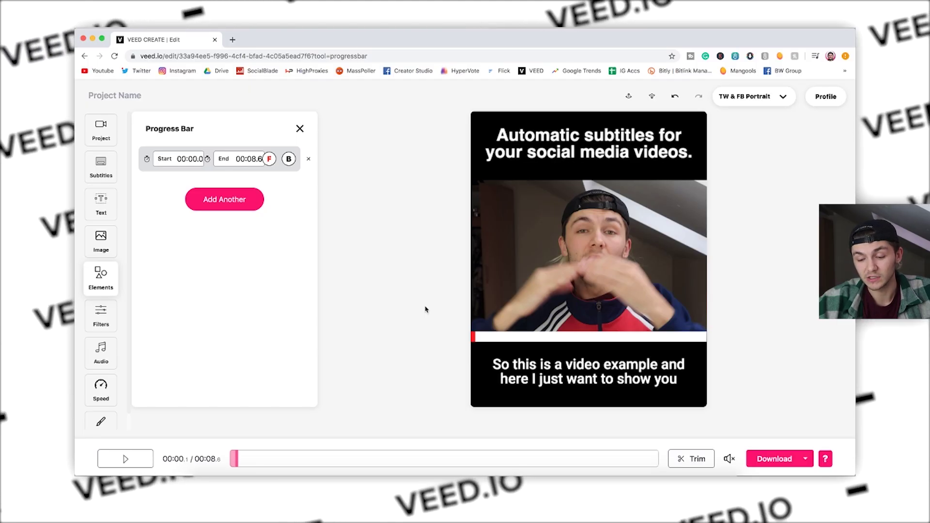
click(783, 459)
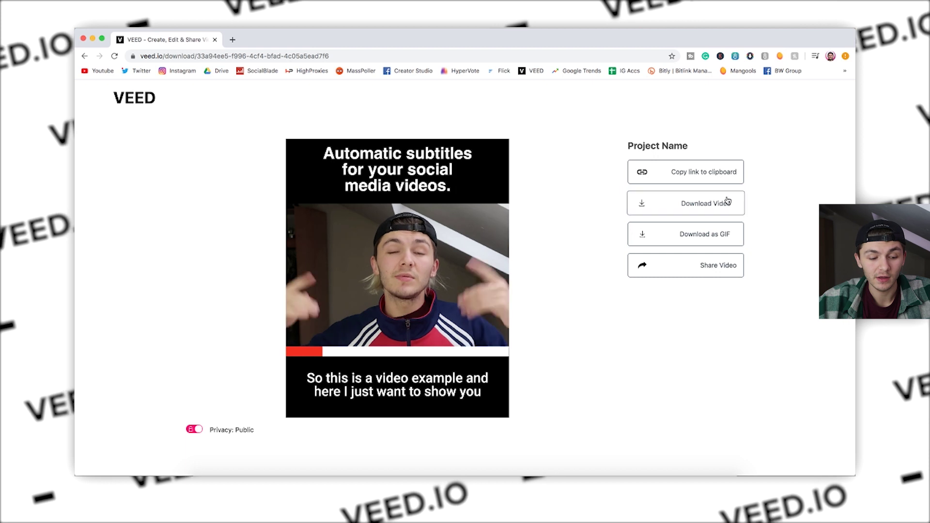
Step: Download the rendered video as an MP4 (about 4 MB) and open the file
click(700, 205)
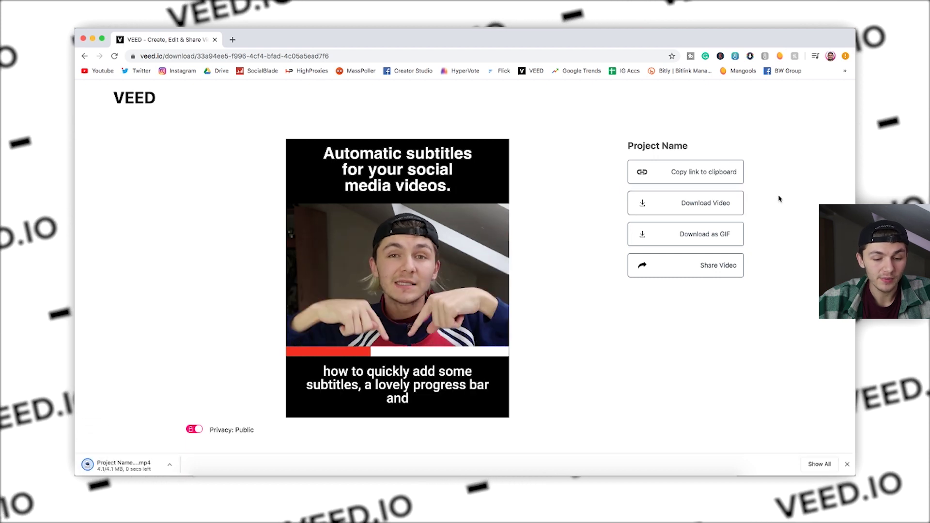
click(123, 464)
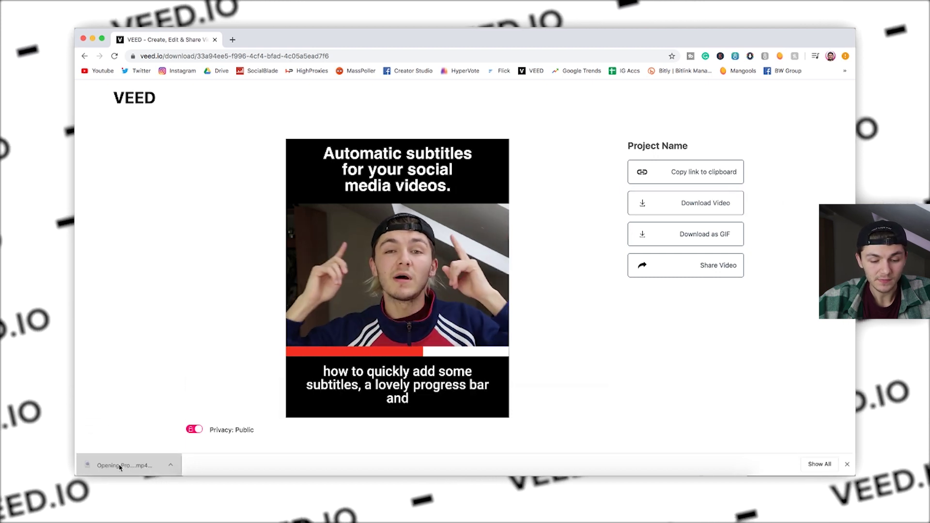